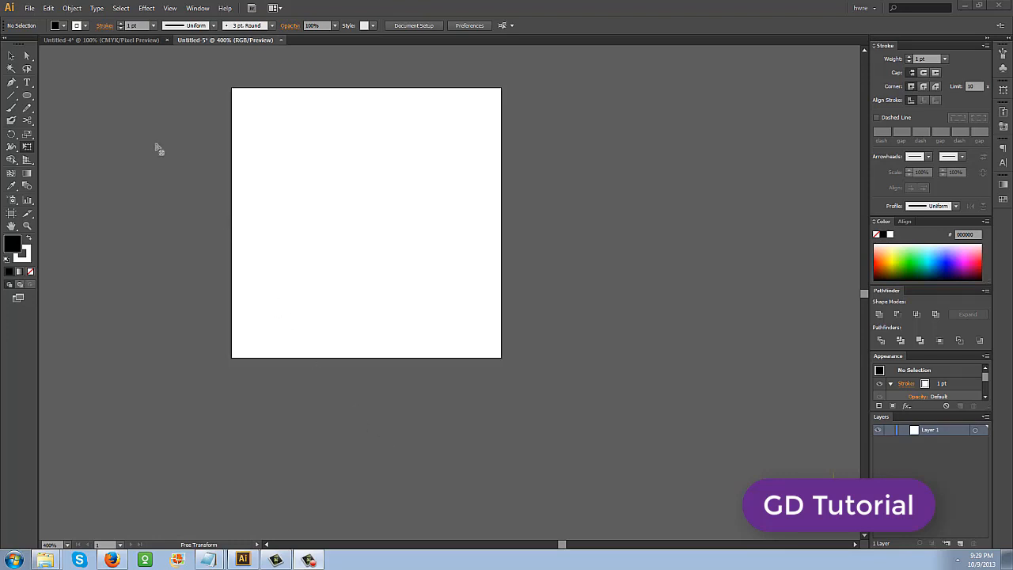
- Switch to the Untitled-4 document and make the two upper artboards active in turn
left_click(110, 41)
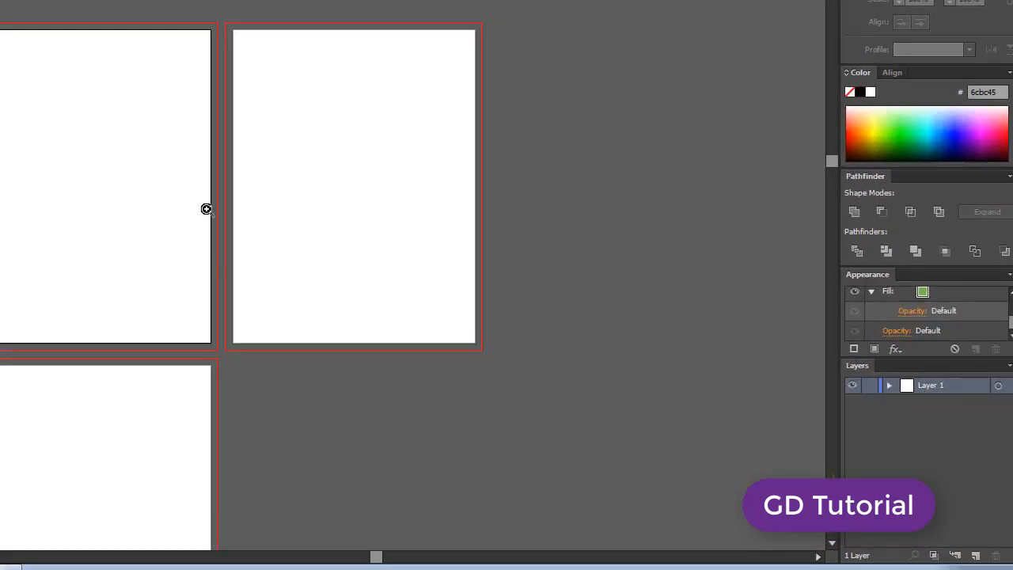
left_click_drag(174, 204, 74, 90)
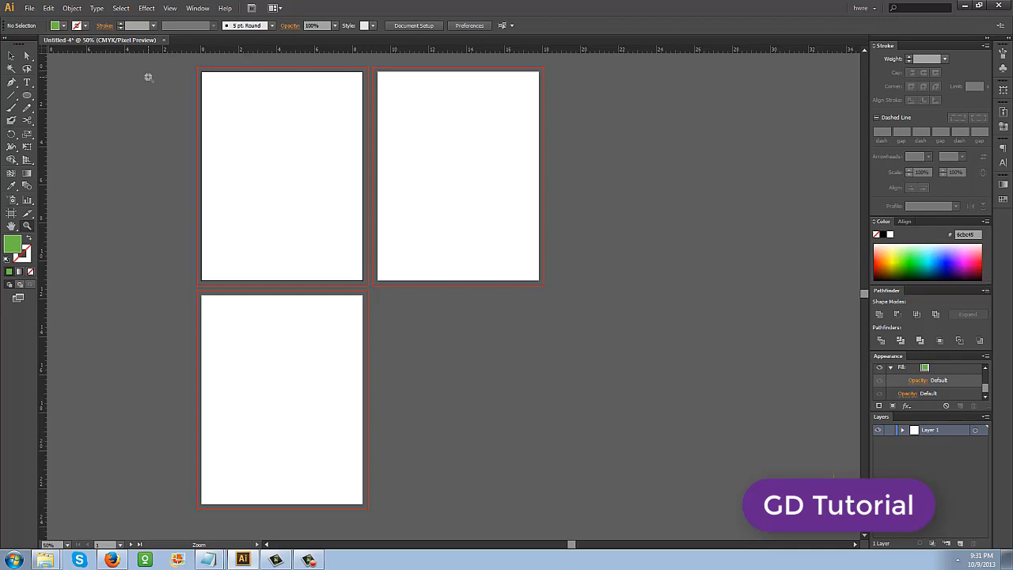
left_click(11, 56)
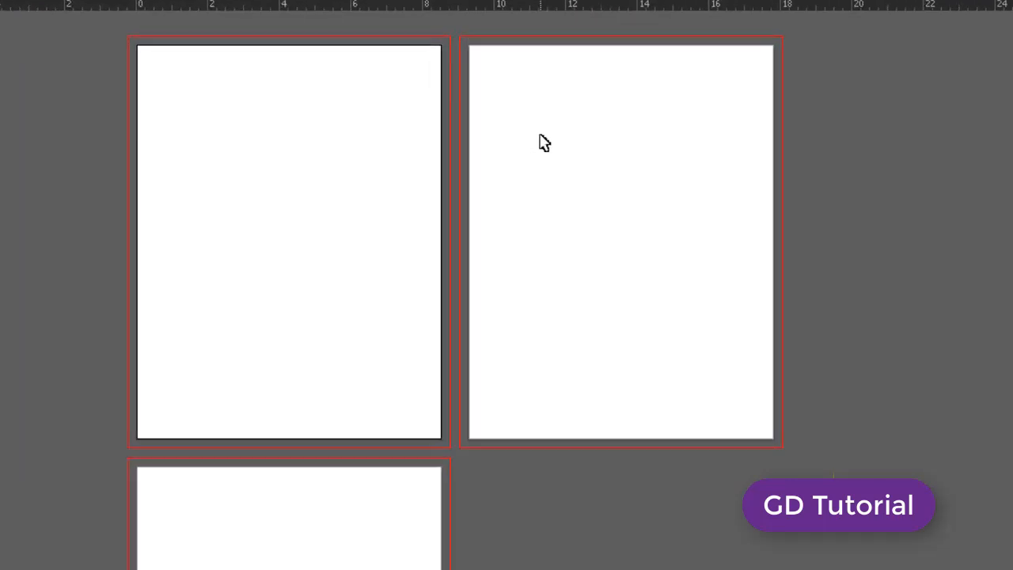
left_click(416, 122)
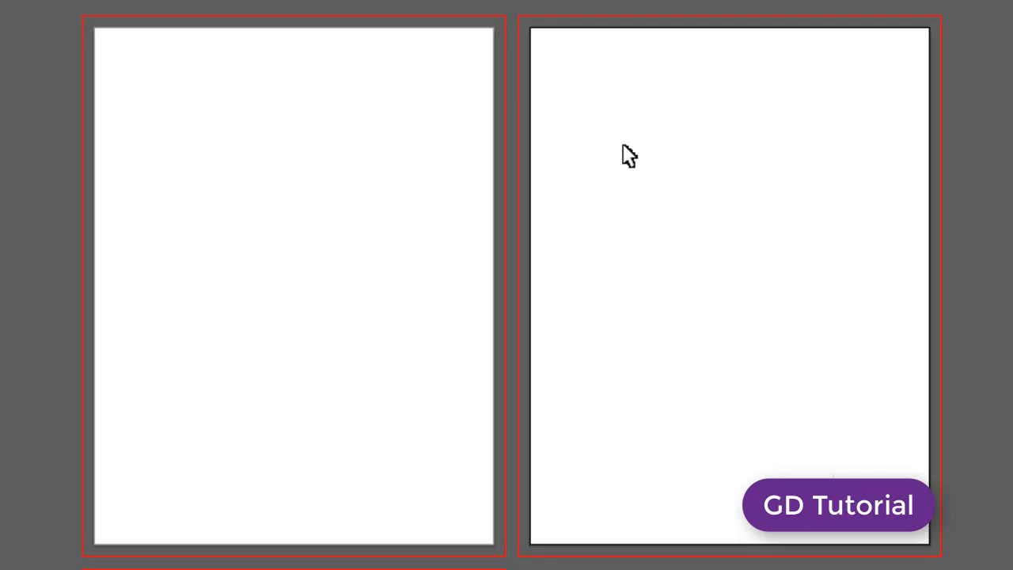
left_click(338, 153)
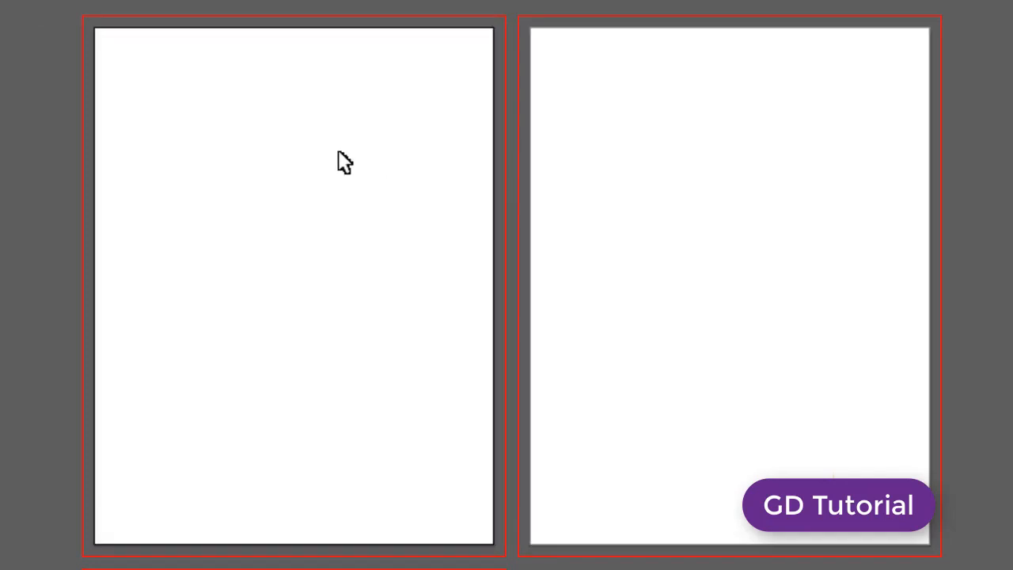
left_click(690, 167)
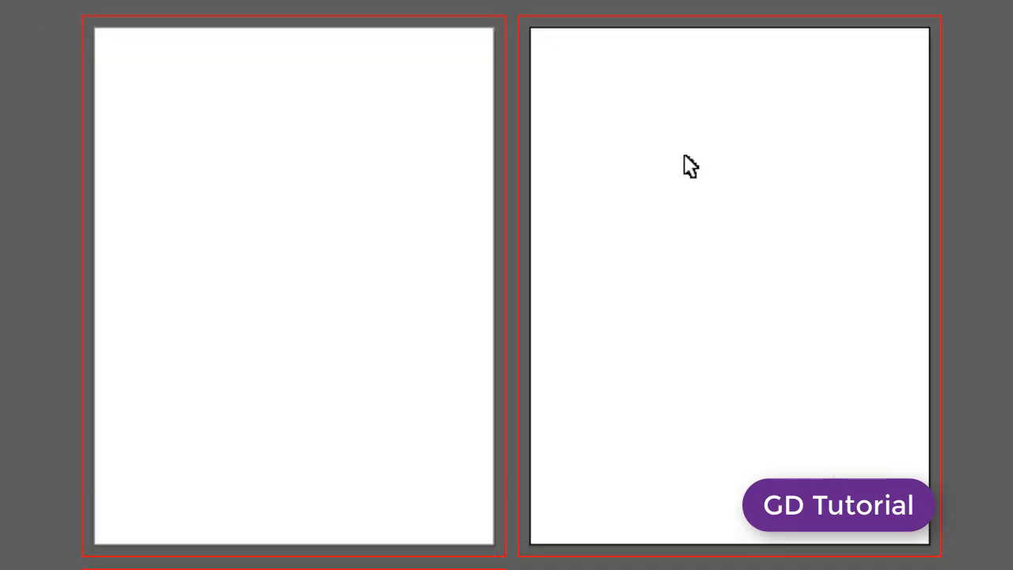
- Turn off Pixel Preview to remove the pixel grid shown around the artboards
key("z")
left_click_drag(452, 59, 582, 26)
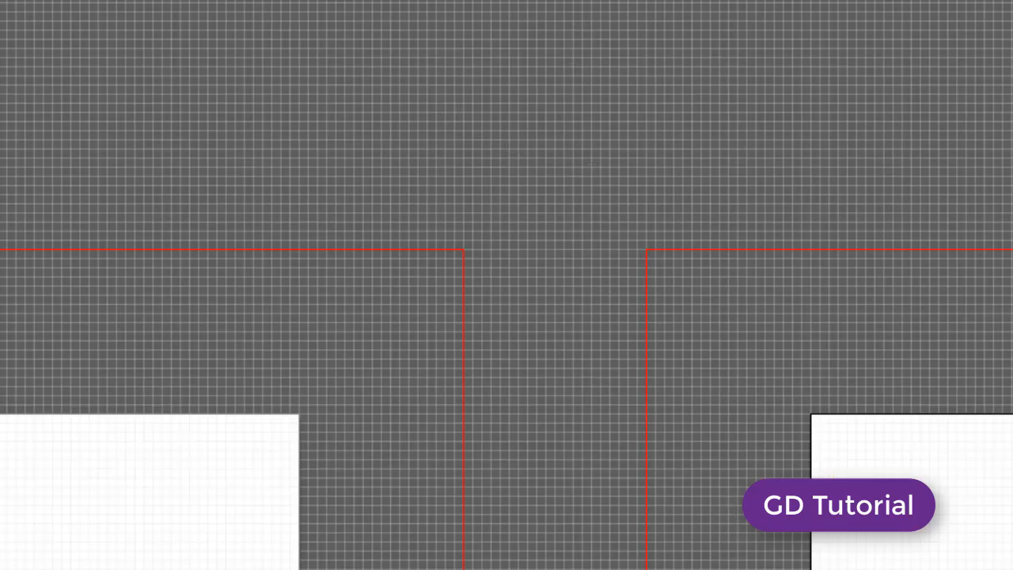
key("alt+v")
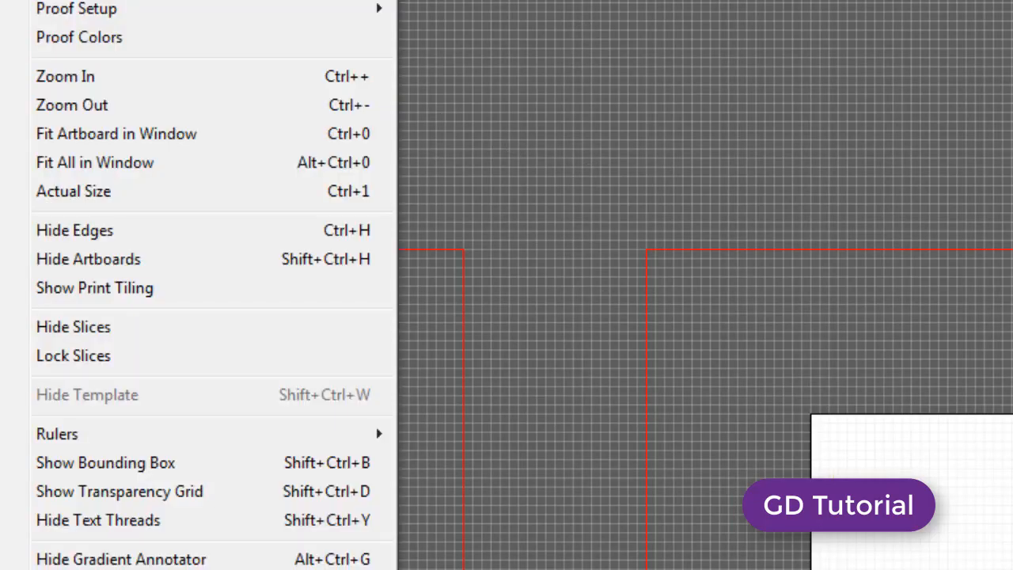
key("ctrl+apostrophe")
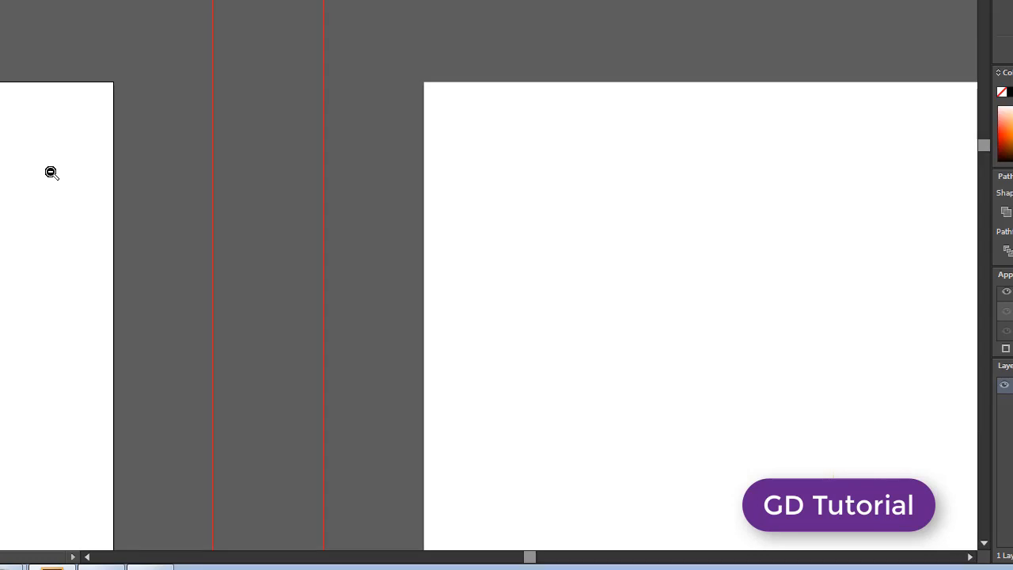
- Draw a green circle about 3.42 in wide on the first artboard and a green hexagon about 4.08 in wide on the second
left_click(51, 172, "alt")
left_click(116, 270, "alt")
left_click(245, 315, "alt")
left_click(246, 314, "alt")
left_click(246, 315, "alt")
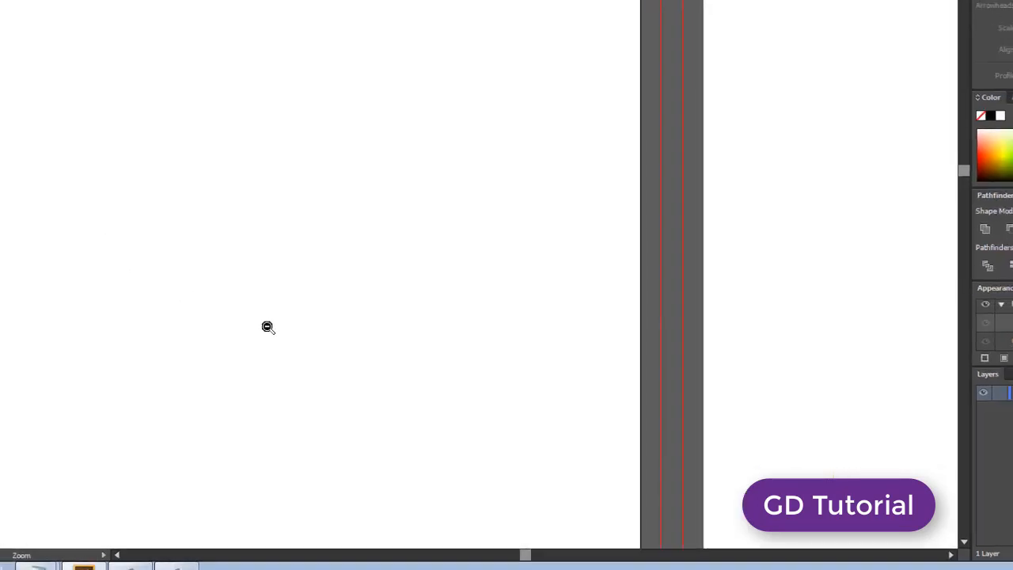
left_click(246, 315, "alt")
left_click_drag(278, 348, 150, 201)
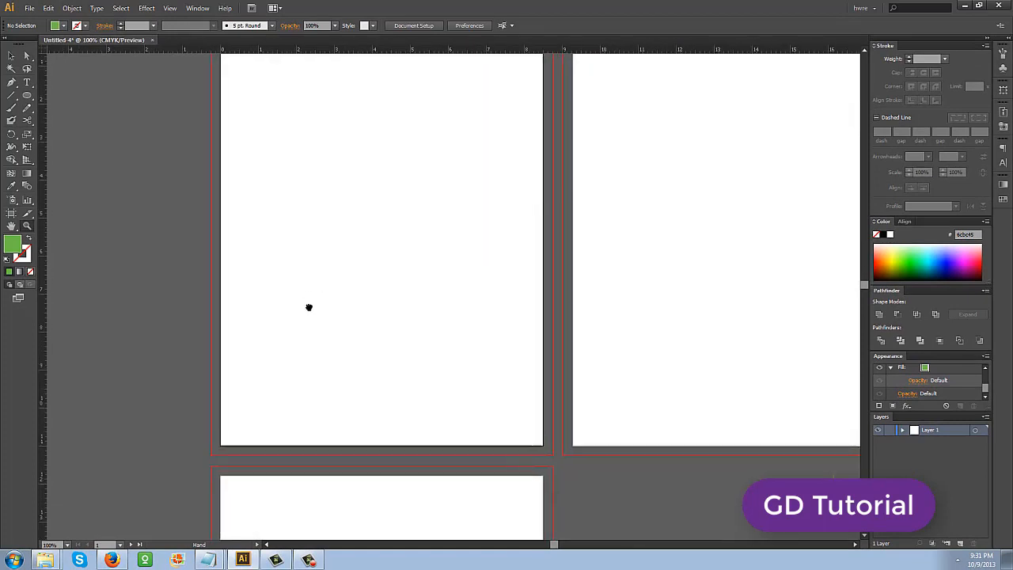
left_click_drag(308, 307, 246, 362)
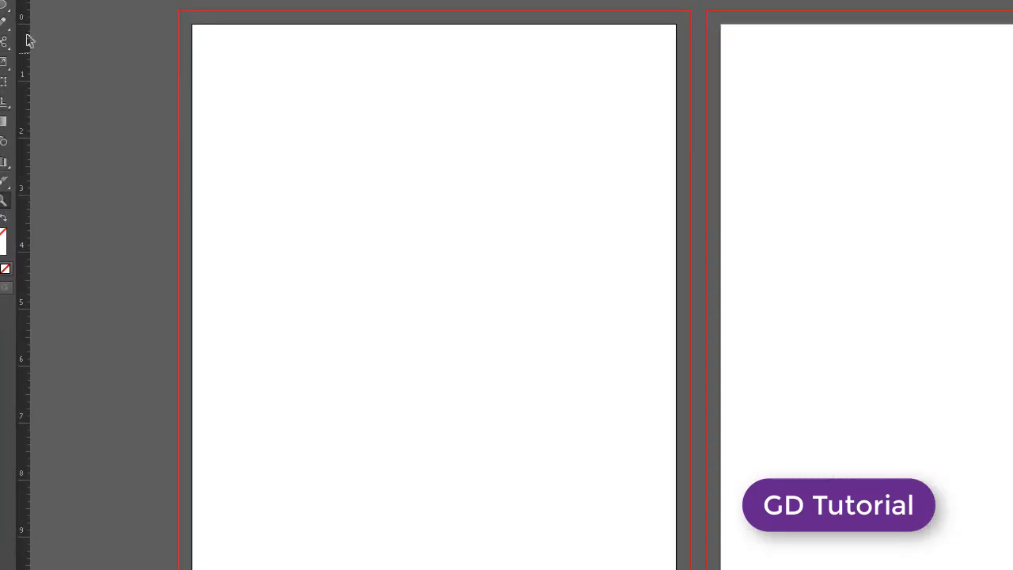
left_click(3, 4)
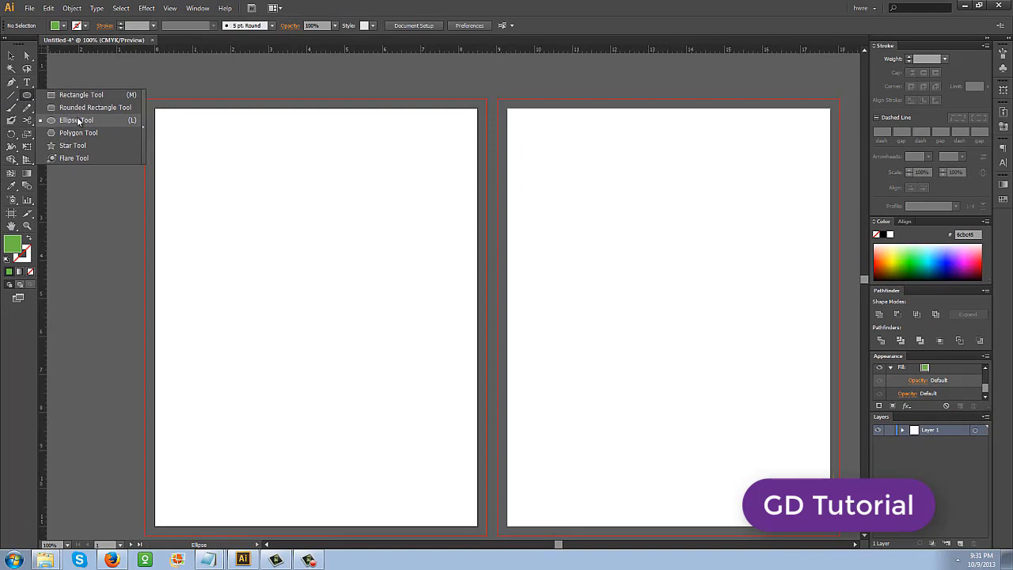
left_click(78, 121)
left_click_drag(229, 165, 360, 273)
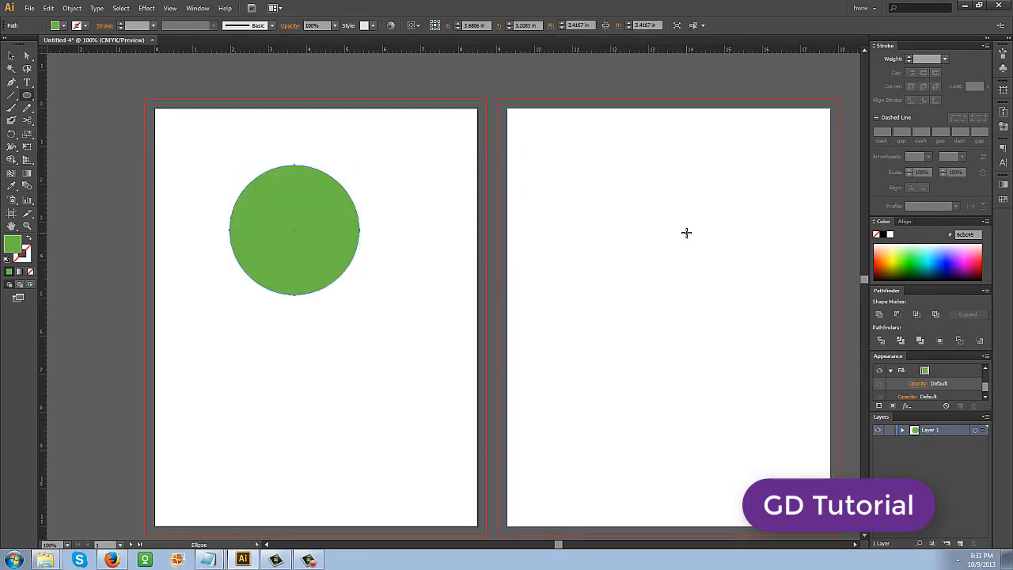
left_click_drag(28, 101, 79, 132)
left_click_drag(654, 207, 712, 313)
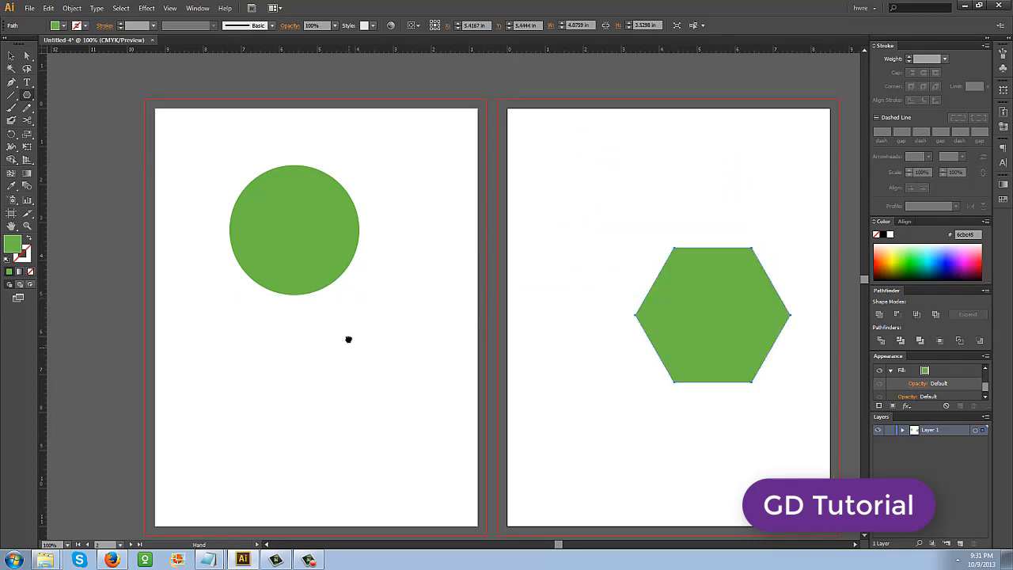
- Draw a green five-pointed star about 3.2 in wide on the third artboard and move it nearer the artboard's middle
left_click_drag(348, 340, 337, 66)
left_click_drag(328, 217, 326, 87)
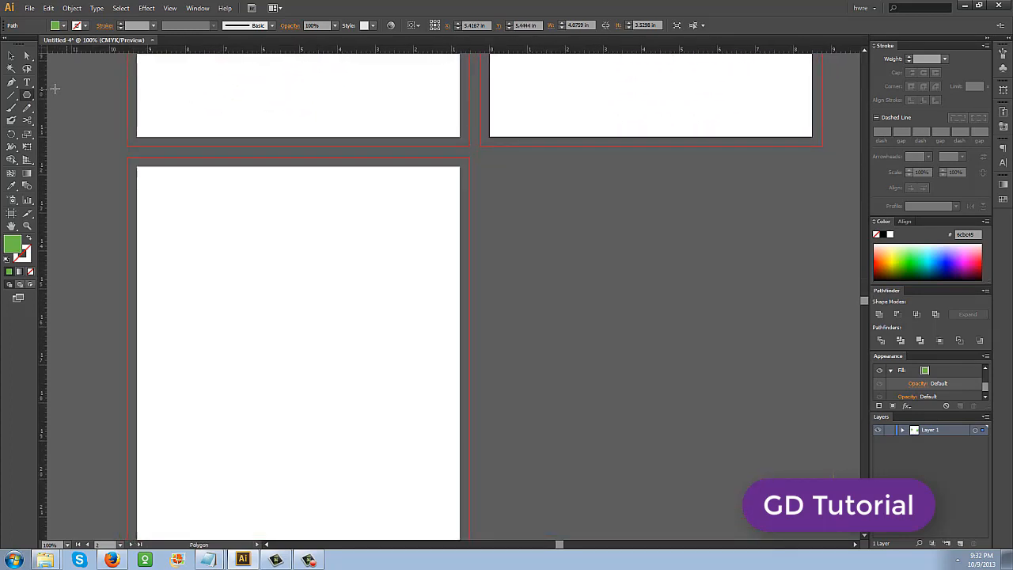
left_click(26, 95)
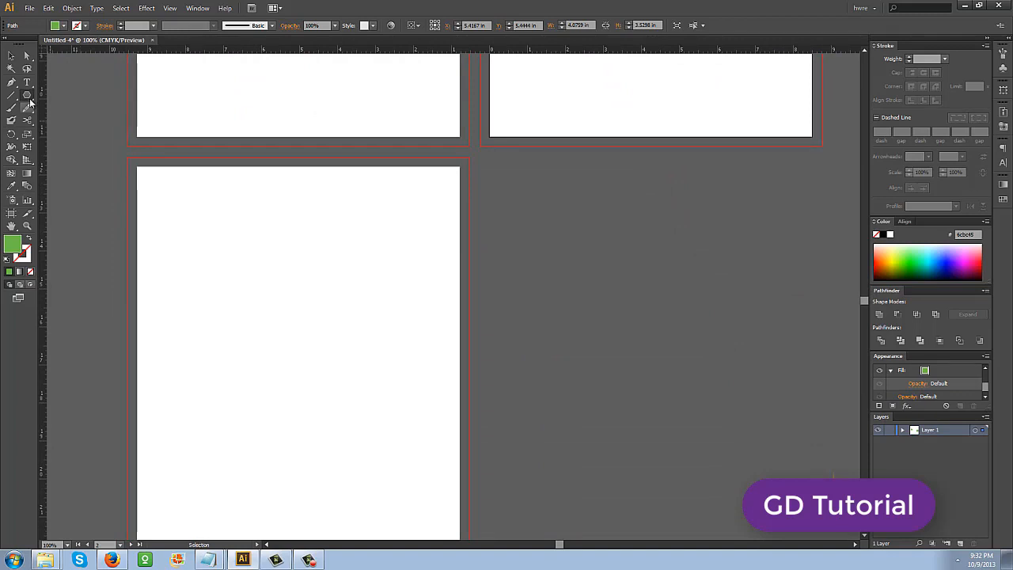
left_click(28, 96)
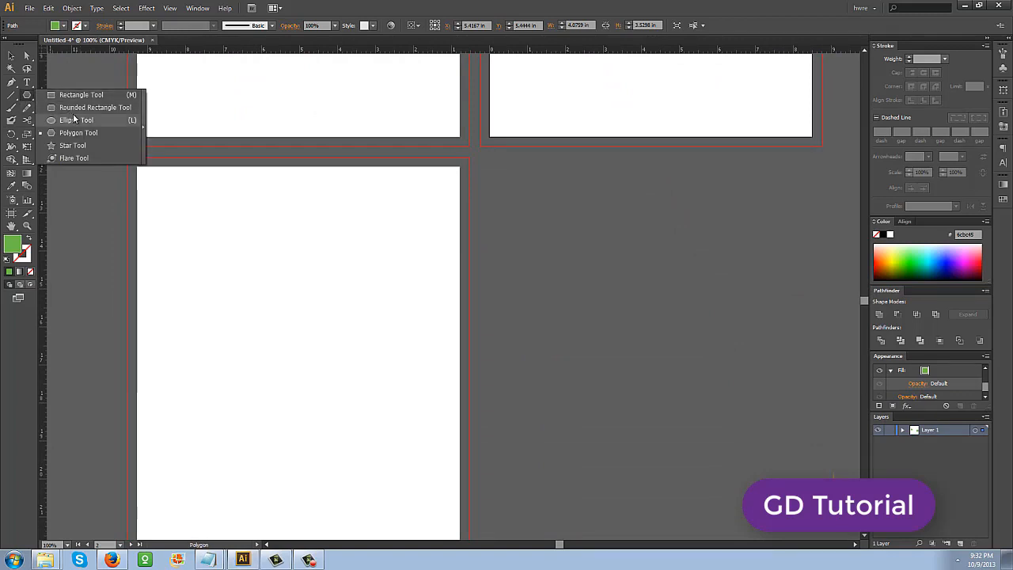
left_click(109, 145)
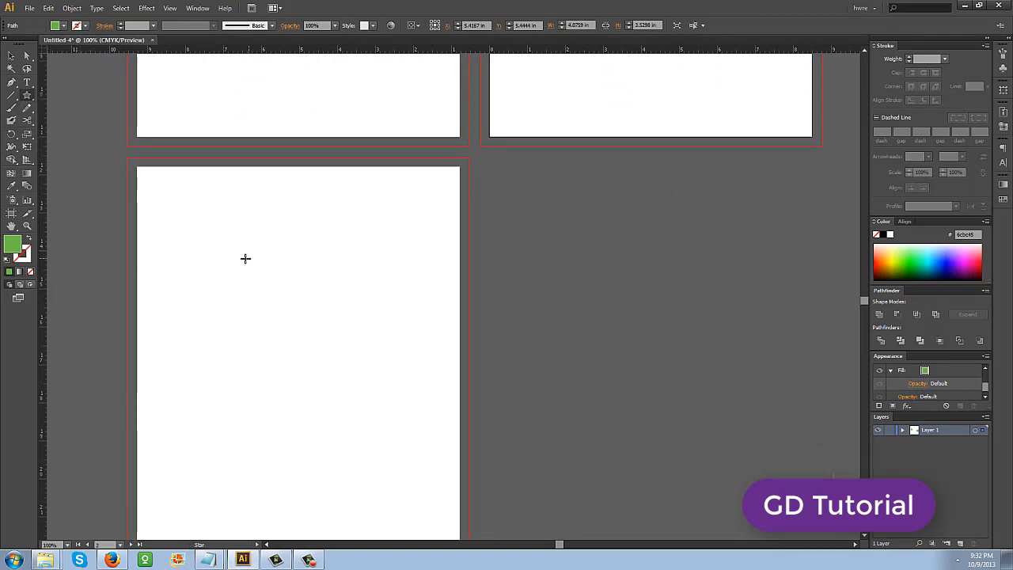
left_click_drag(200, 259, 267, 307)
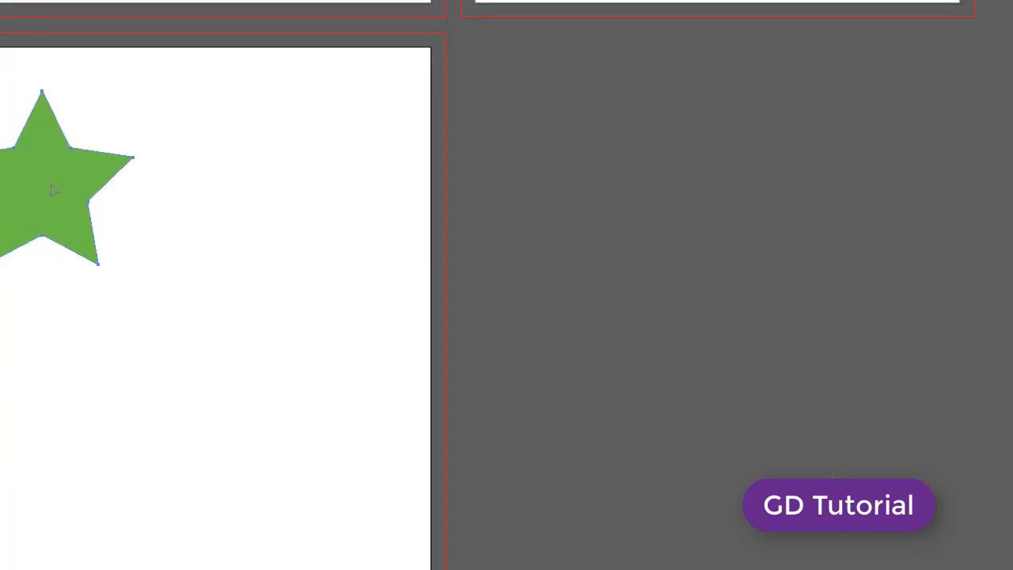
left_click_drag(53, 190, 195, 269)
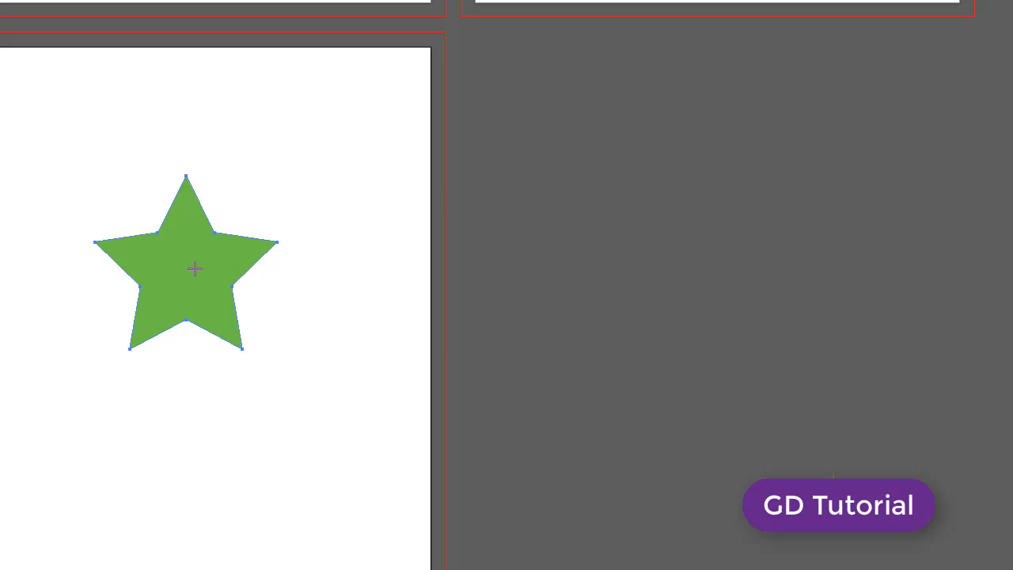
- Examine the circle, hexagon and star together across all three artboards
key("space")
left_click_drag(298, 79, 265, 405)
key("z")
left_click(400, 194, "alt")
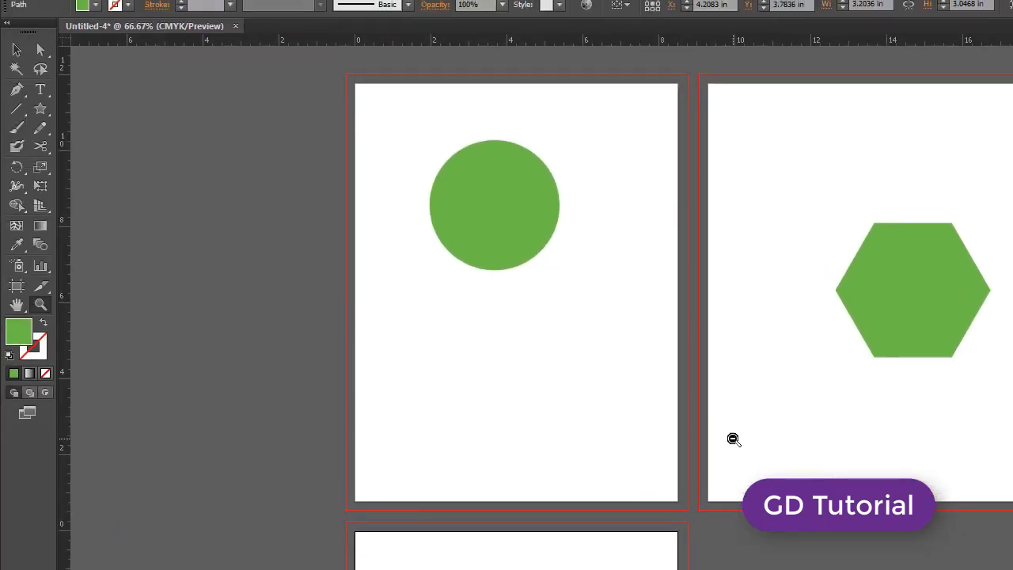
left_click(395, 191, "alt")
key("space")
left_click_drag(685, 411, 649, 348)
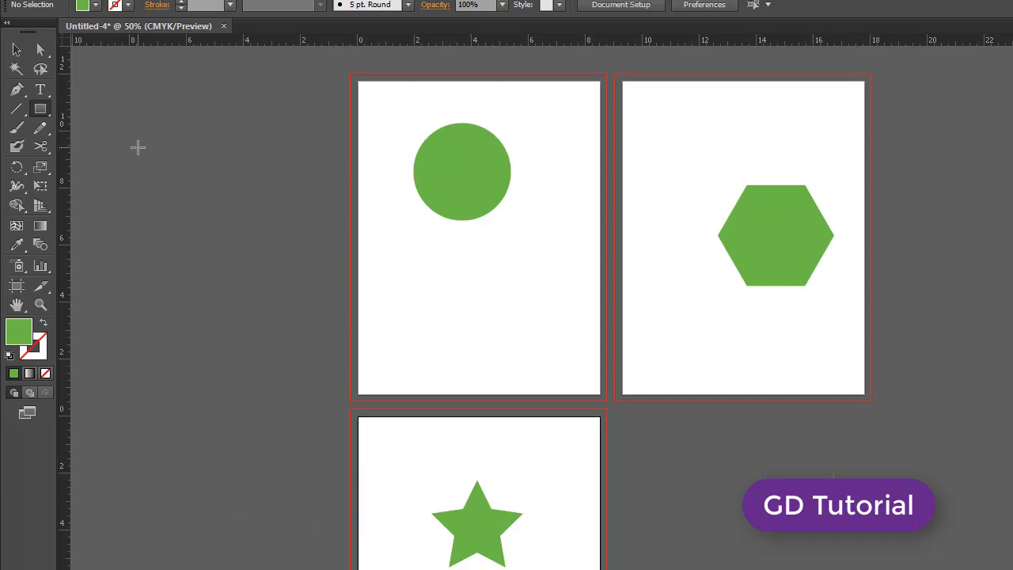
- Create an 8.5 × 11 in rectangle starting where the second artboard's left edge lines up with the third artboard's top edge
left_click(41, 112)
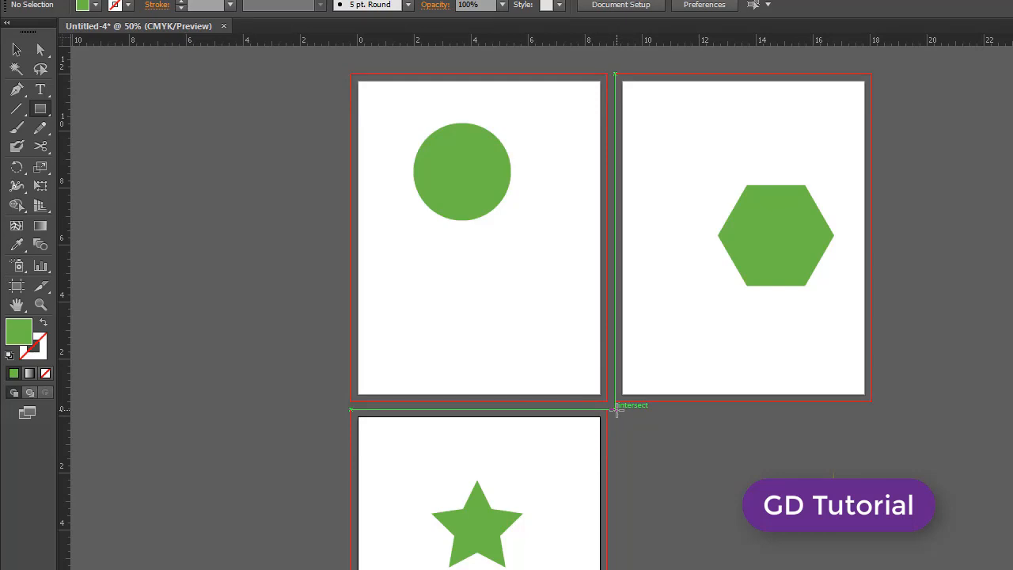
key("z")
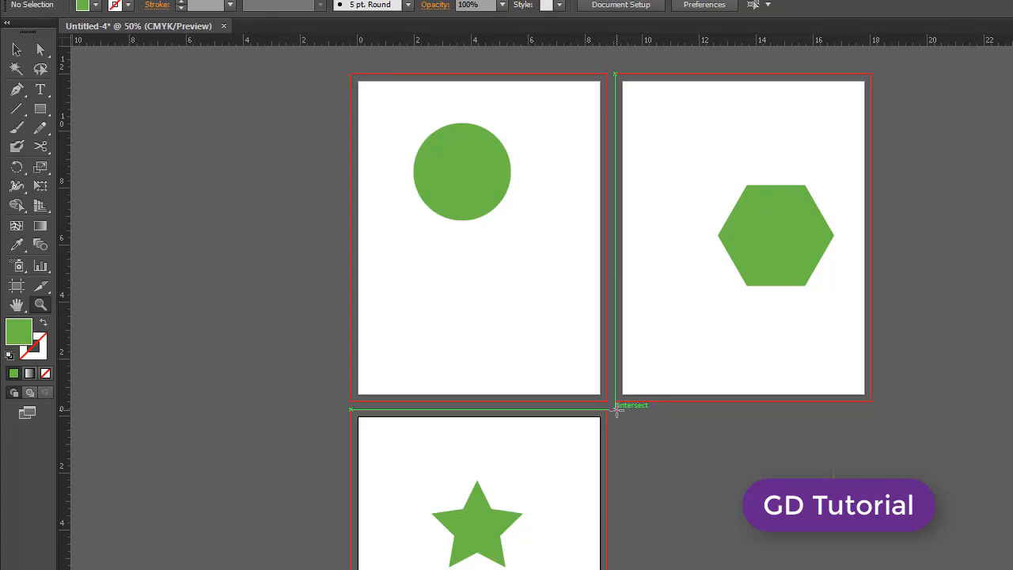
left_click(614, 409)
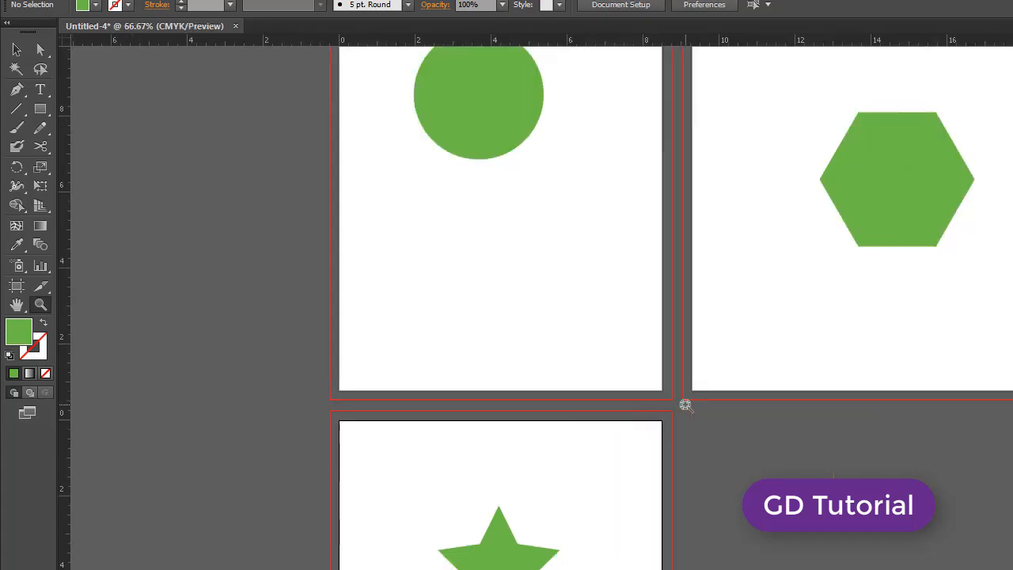
left_click_drag(628, 391, 580, 369)
left_click(658, 497, "alt")
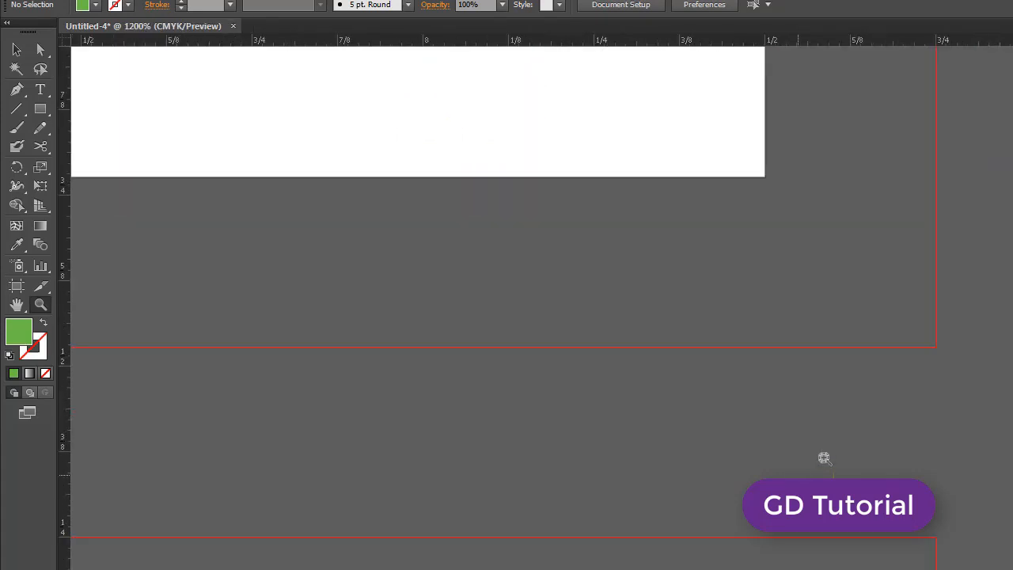
left_click_drag(902, 409, 350, 364)
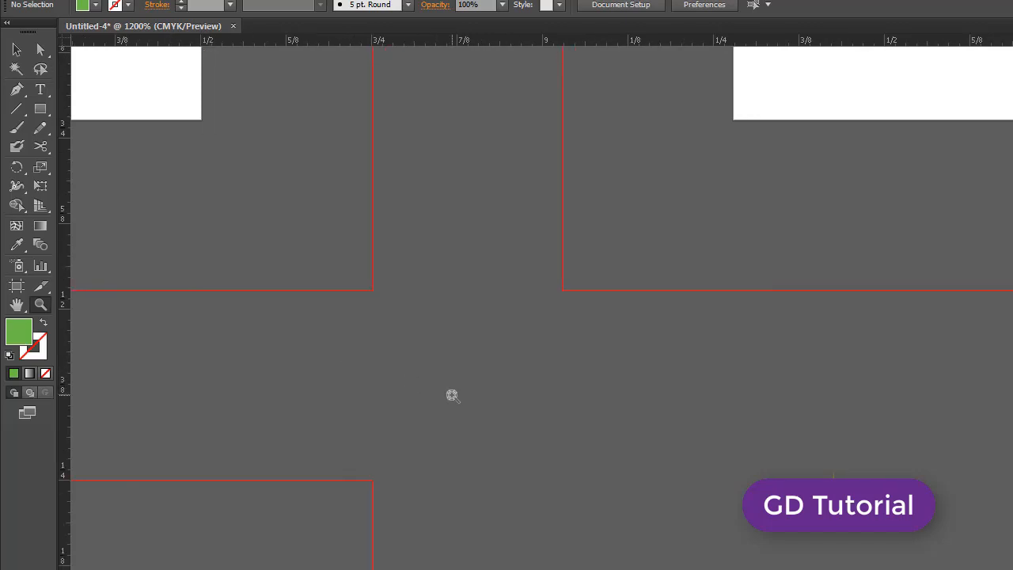
left_click_drag(40, 108, 96, 108)
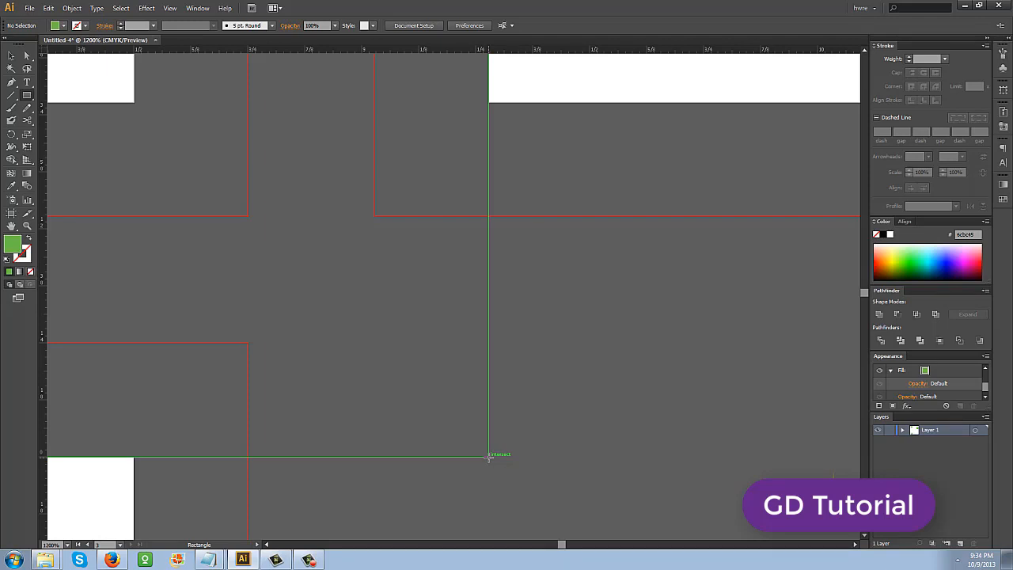
left_click(488, 456)
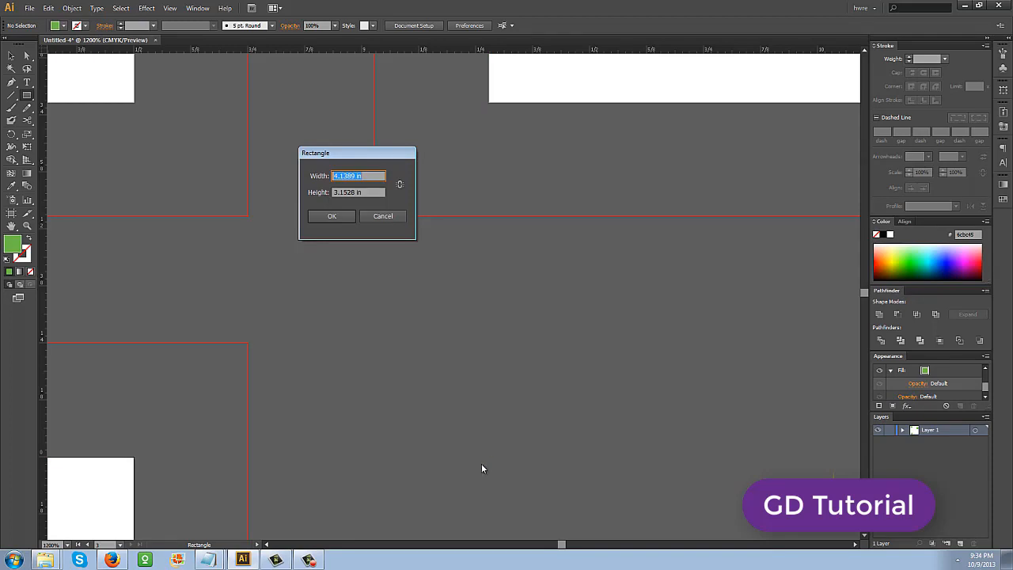
type("8.5")
key("Tab")
type("11")
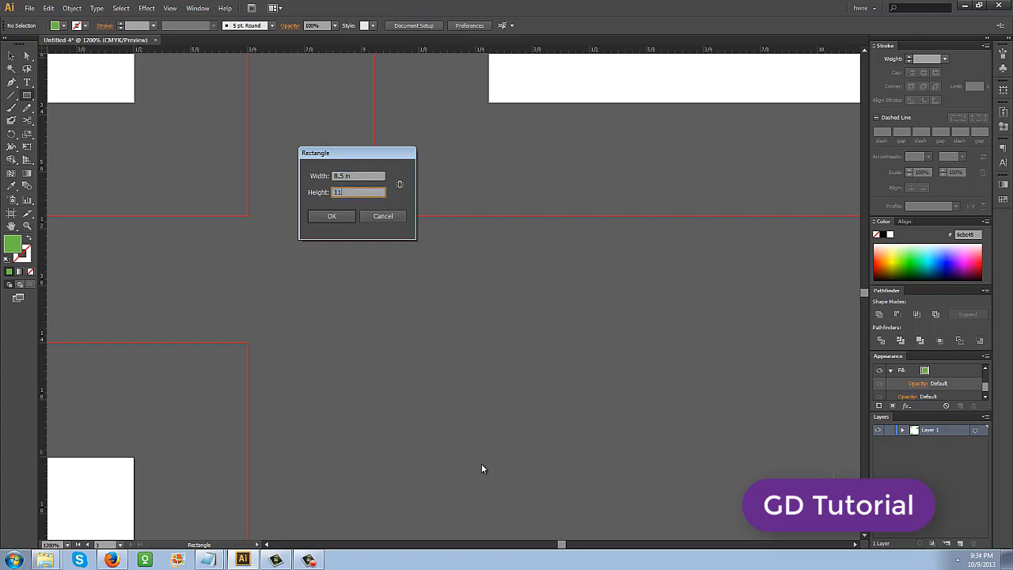
left_click(335, 216)
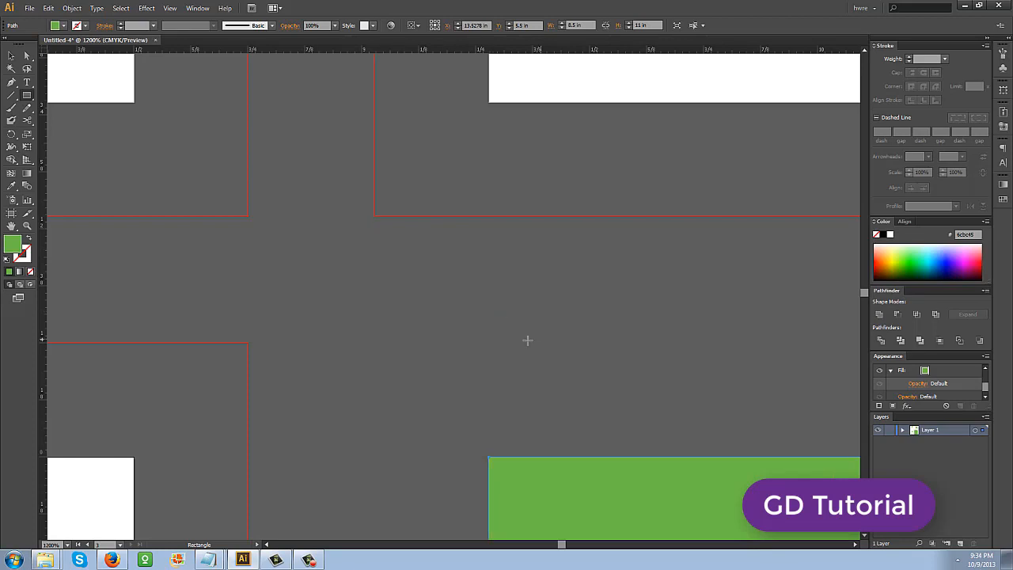
- Check the new rectangle's size and alignment against the star artboard and the hexagon artboard
key("z")
left_click(623, 397, "alt")
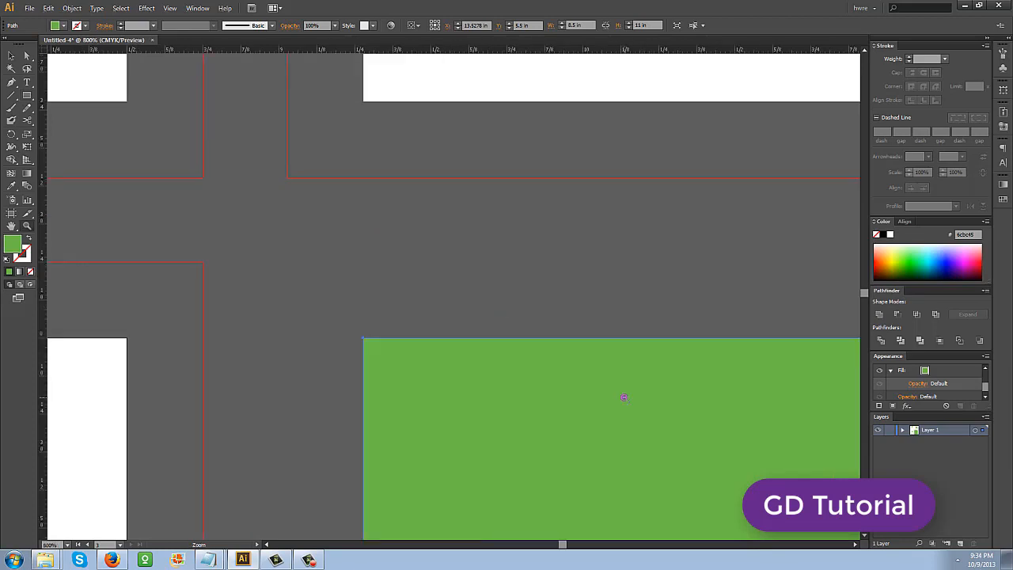
left_click(613, 396, "alt")
left_click(592, 392, "alt")
left_click(522, 378, "alt")
left_click(522, 375, "alt")
left_click(510, 349, "alt")
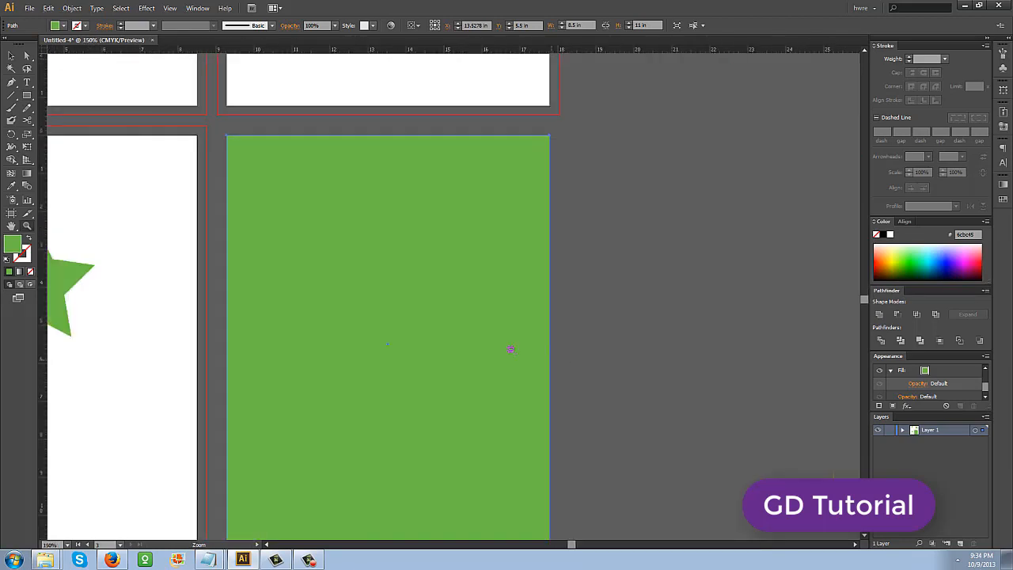
left_click(476, 340, "alt")
left_click_drag(346, 293, 418, 334)
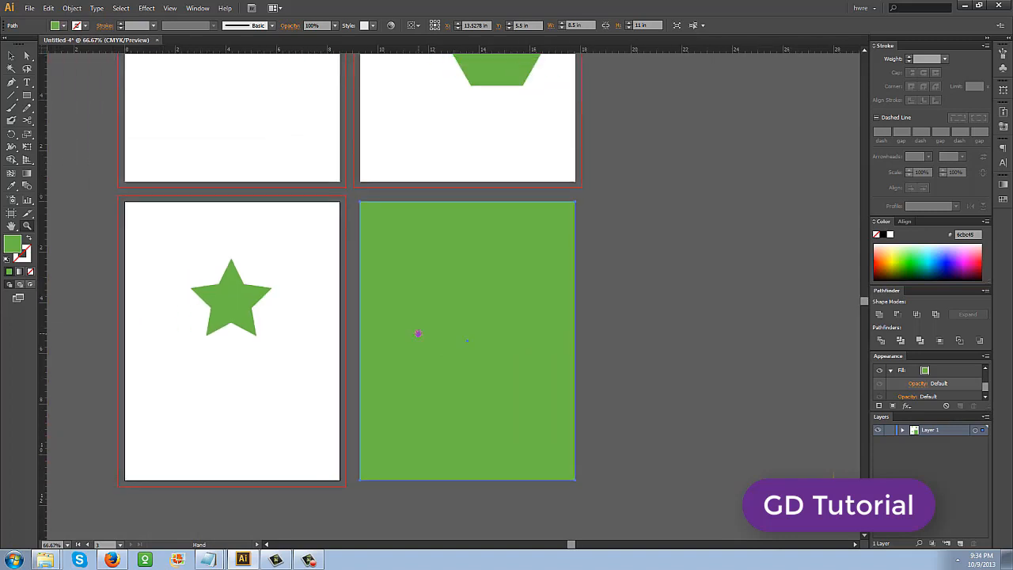
- Try moving the green rectangle away from the fourth position, and undo the move
left_click(712, 318)
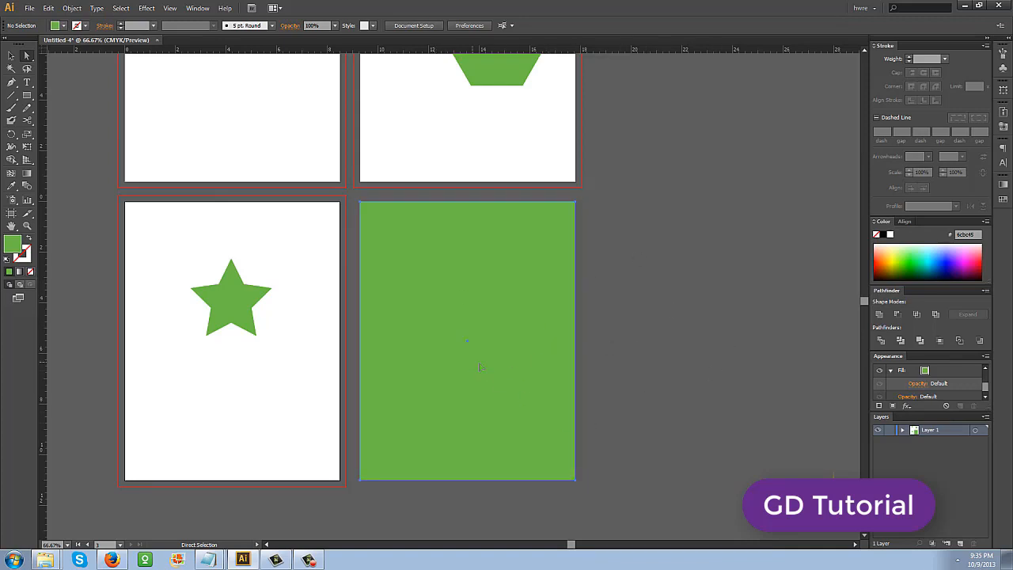
left_click_drag(479, 367, 659, 407)
key("ctrl+z")
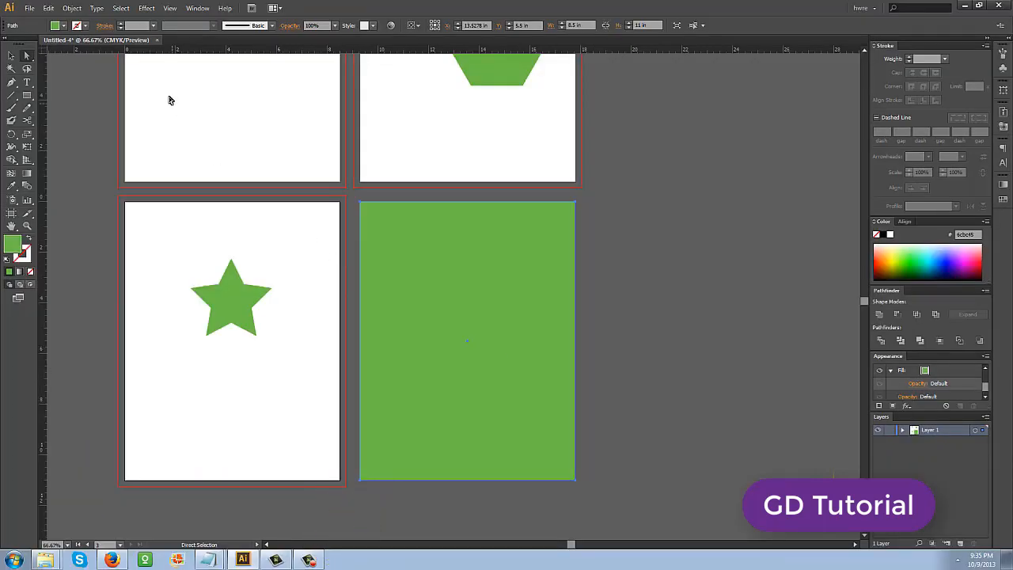
- Fit the star's artboard to the selected green rectangle, and delete the rectangle
left_click(72, 8)
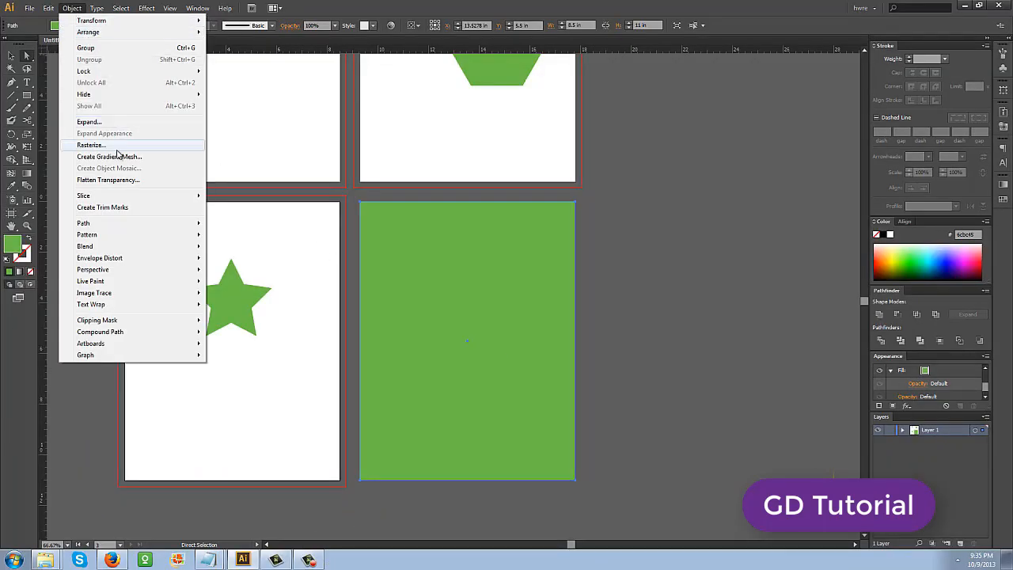
mouse_move(111, 349)
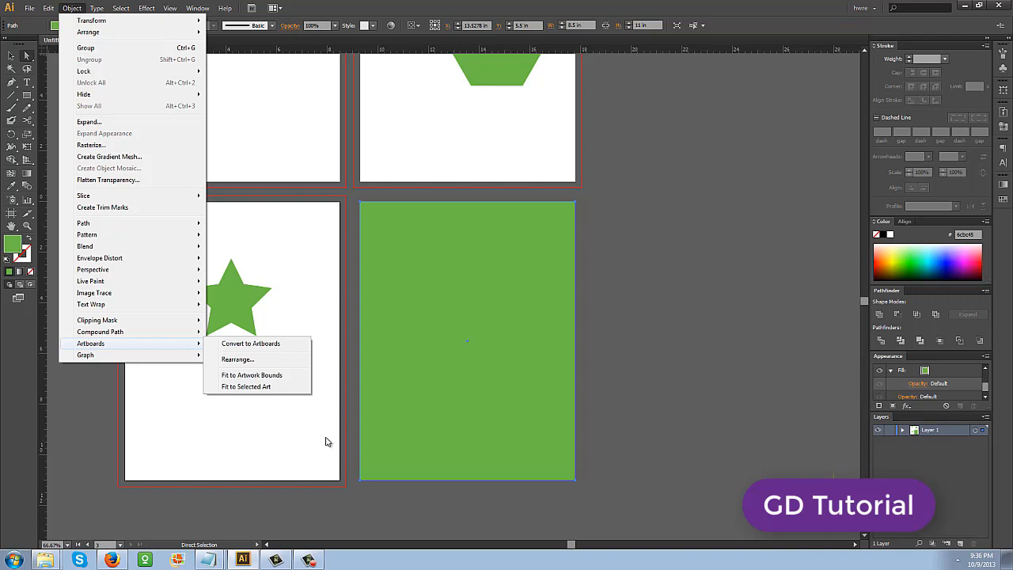
left_click(255, 386)
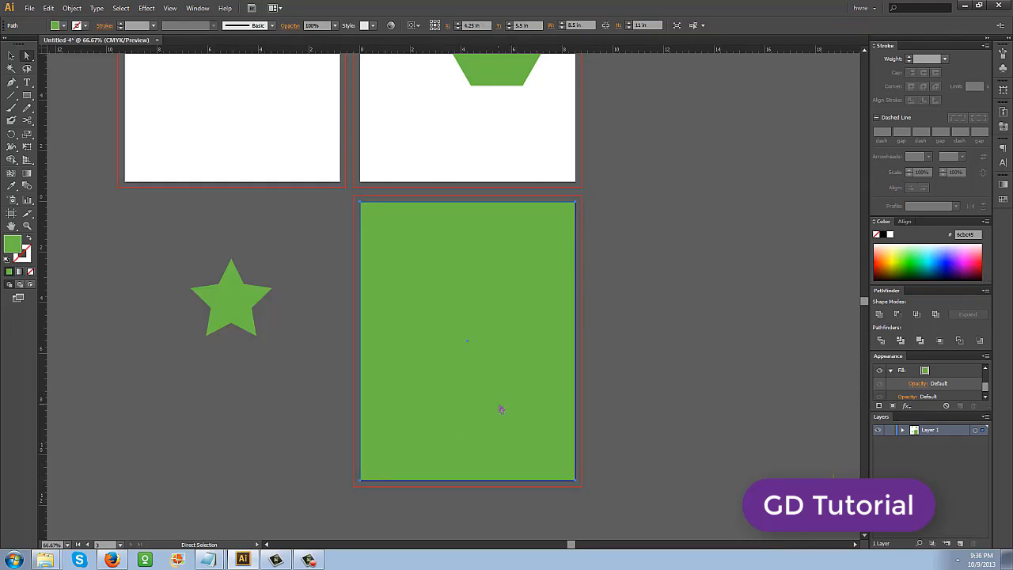
key("Delete")
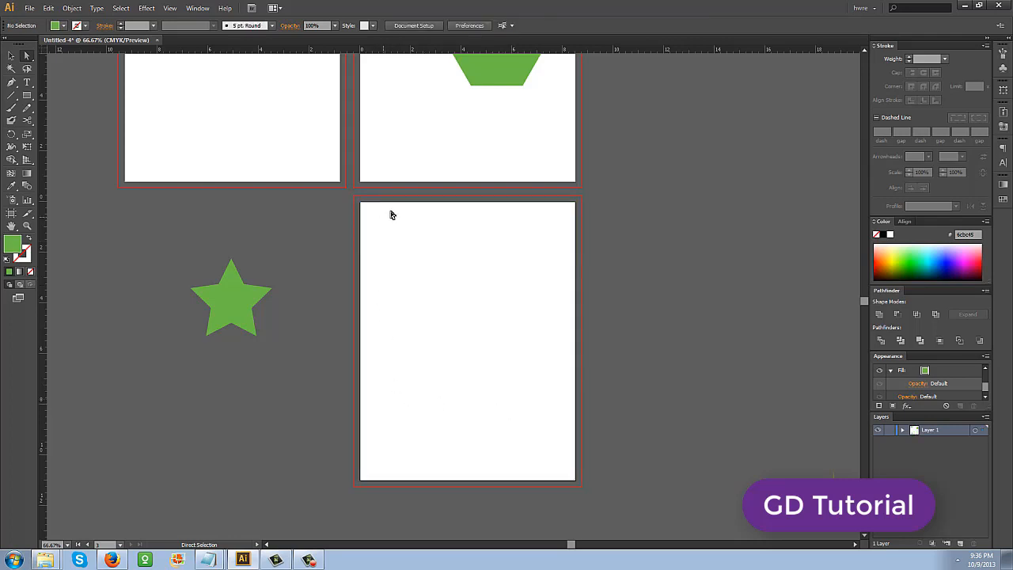
- Undo the rectangle's deletion and the fitting of the artboard to it
key("v")
key("ctrl+z")
key("ctrl+z")
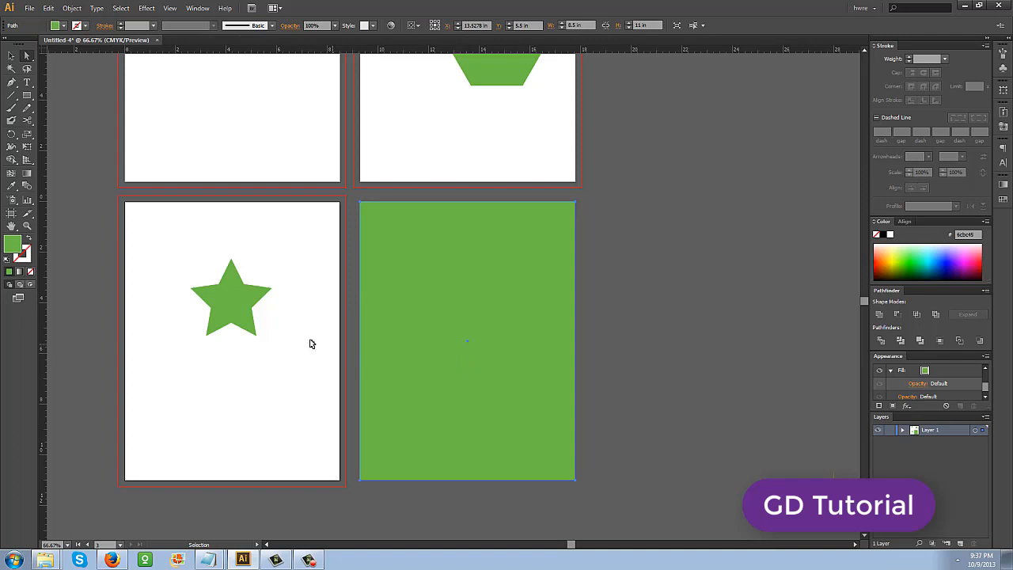
- Convert the green 8.5 × 11 in rectangle beside the star's artboard into an artboard
left_click(419, 163, "ctrl+shift")
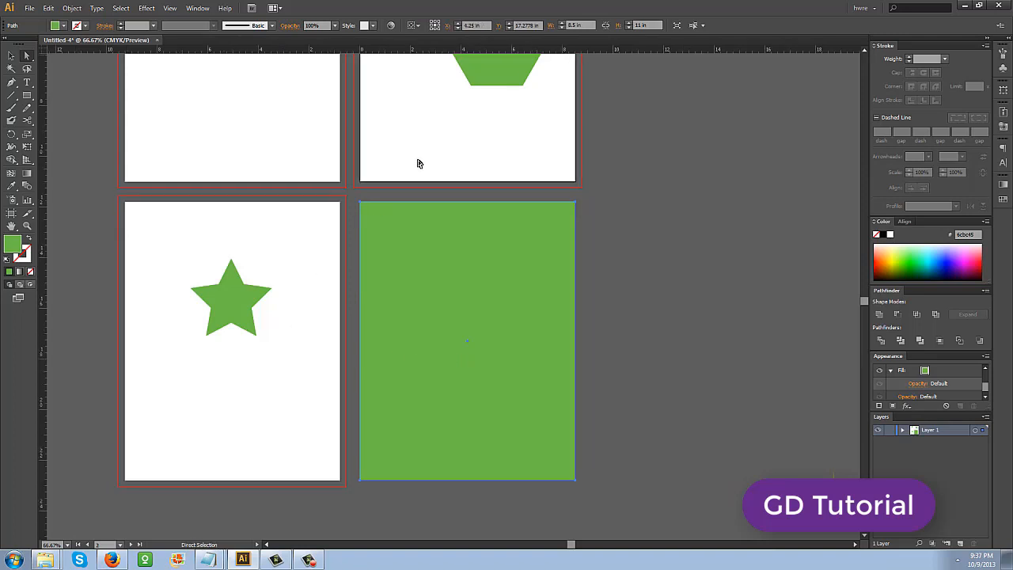
left_click(283, 150)
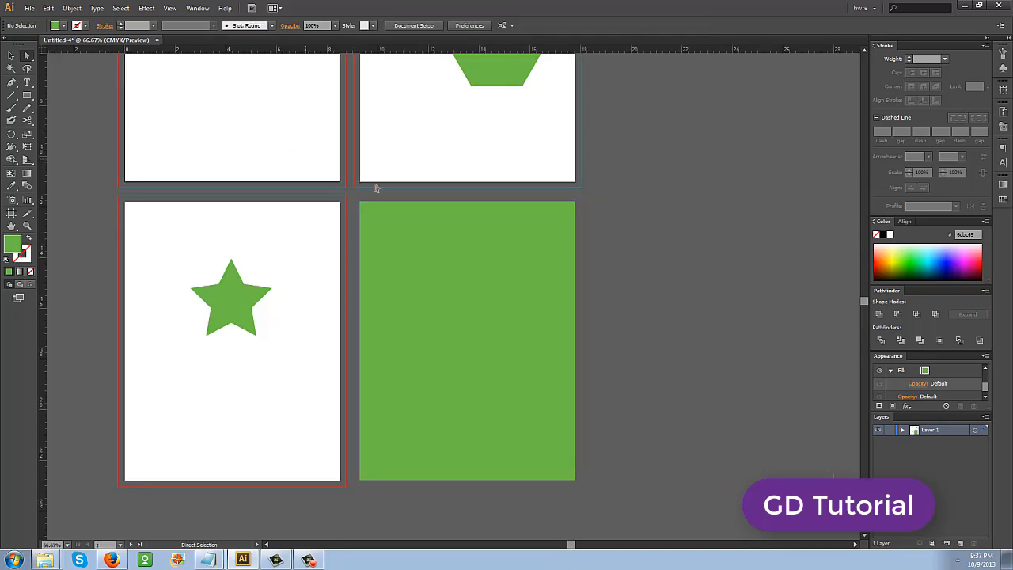
left_click(240, 307, "shift")
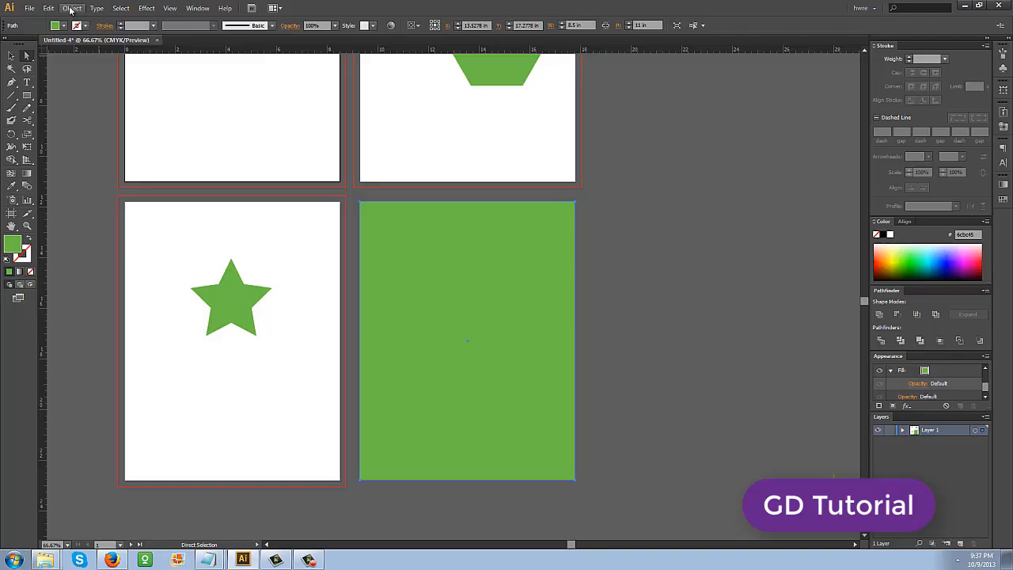
left_click(70, 8)
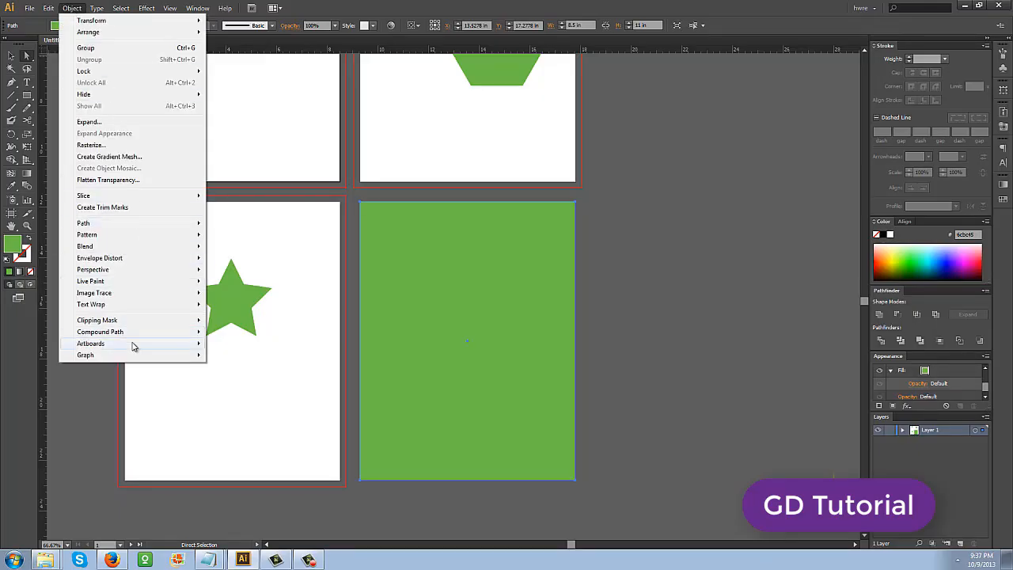
mouse_move(133, 346)
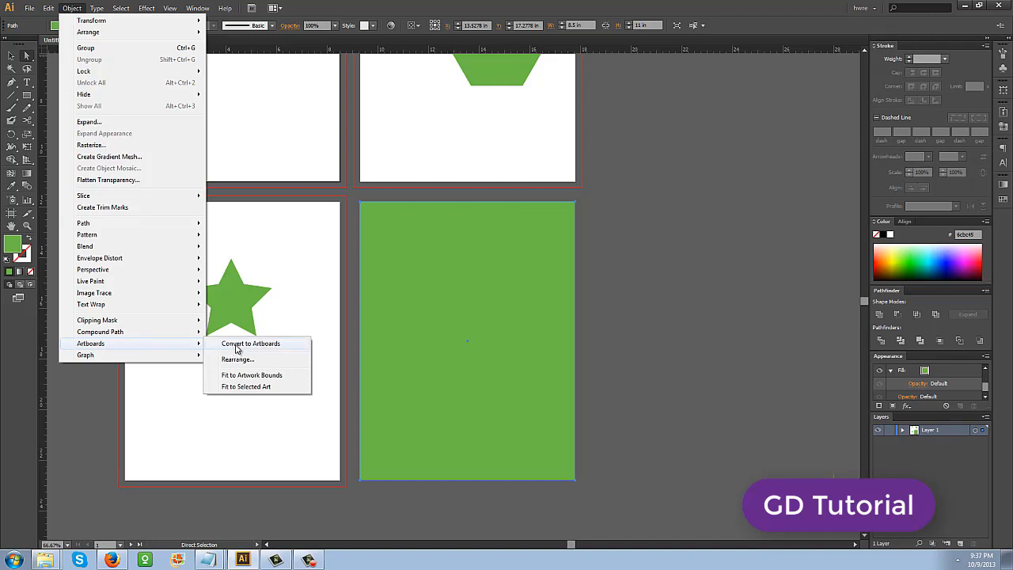
left_click(235, 347)
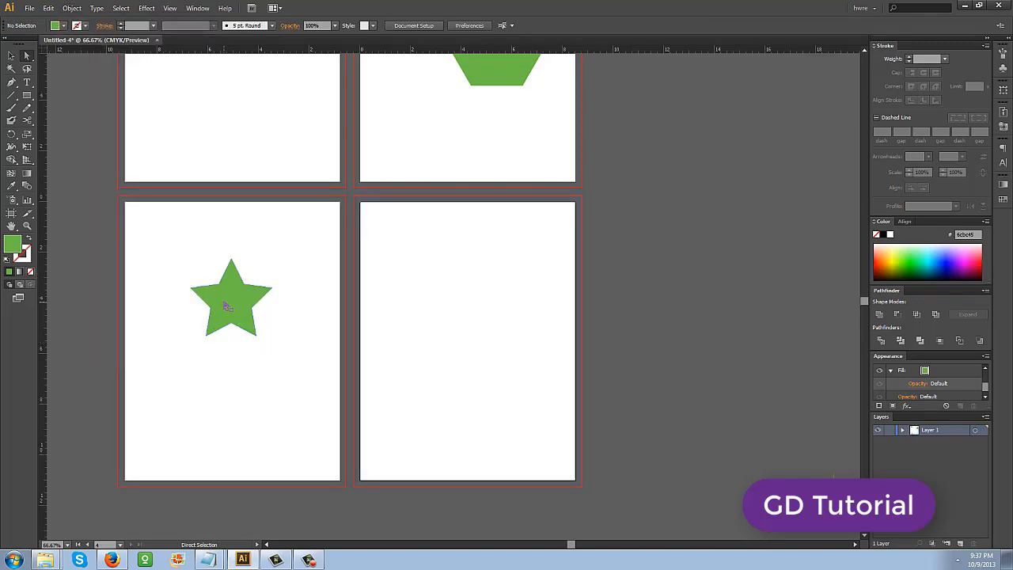
- Select the star on the third artboard and fit its artboard to the selected art
key("m")
left_click(228, 304)
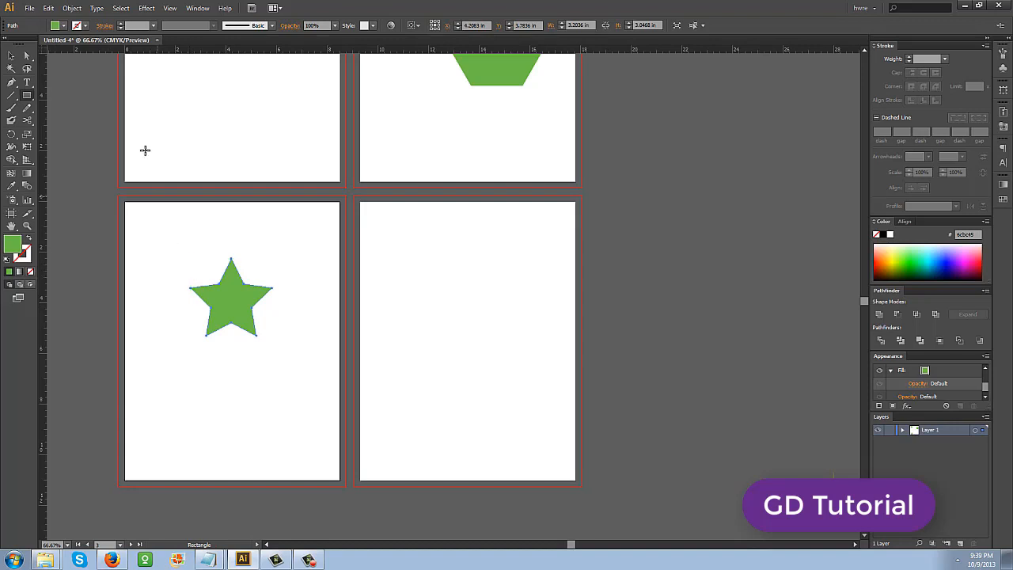
key("a")
left_click(72, 8)
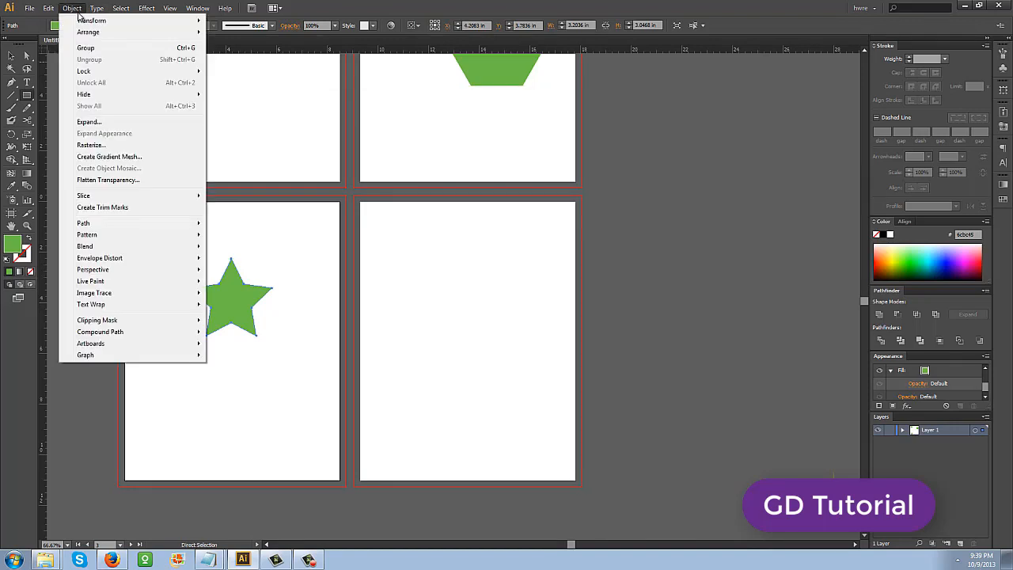
mouse_move(190, 346)
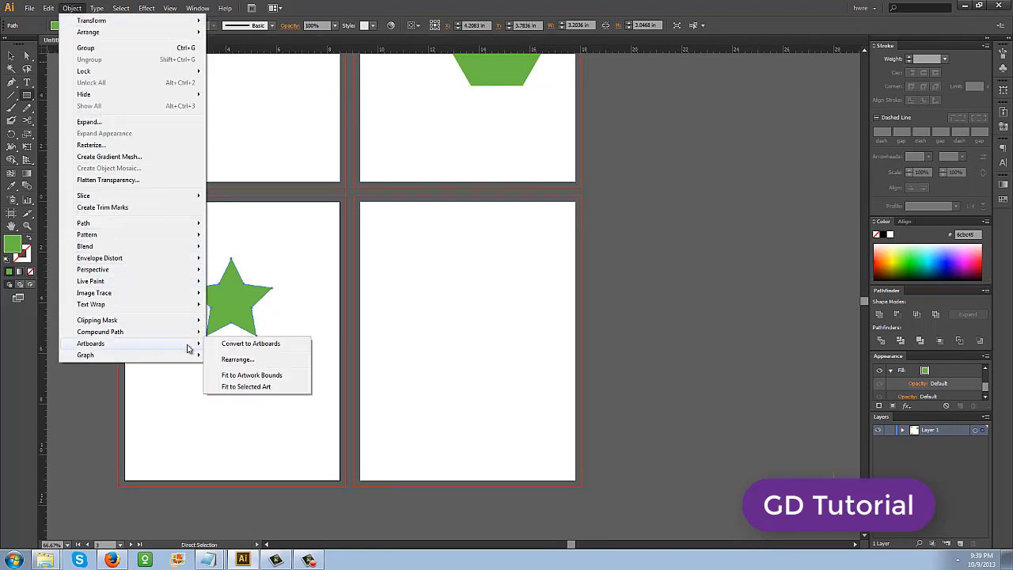
left_click(273, 387)
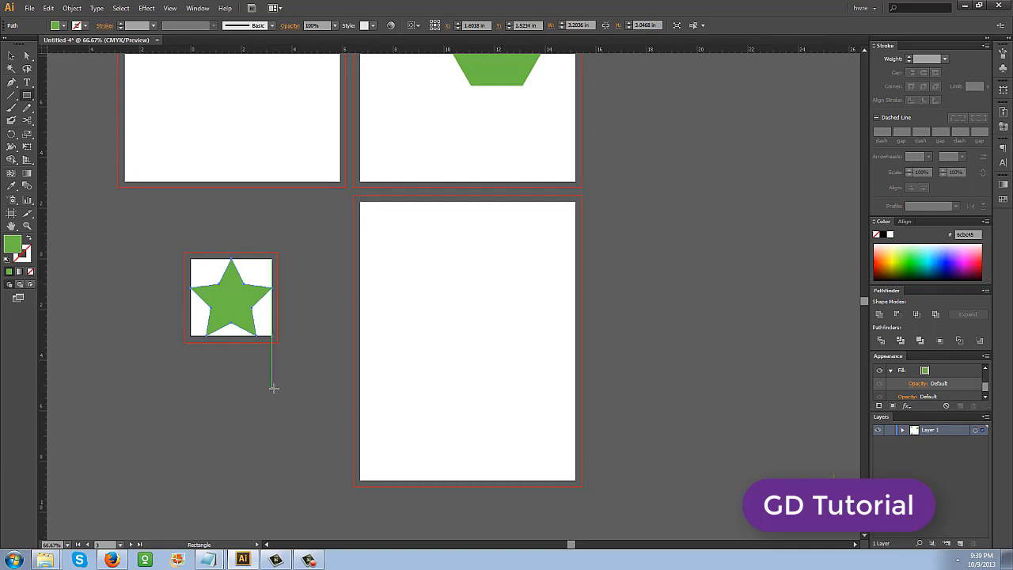
- Examine how closely the fitted artboard's edges meet the star's points, including the right tip at high magnification
key("z")
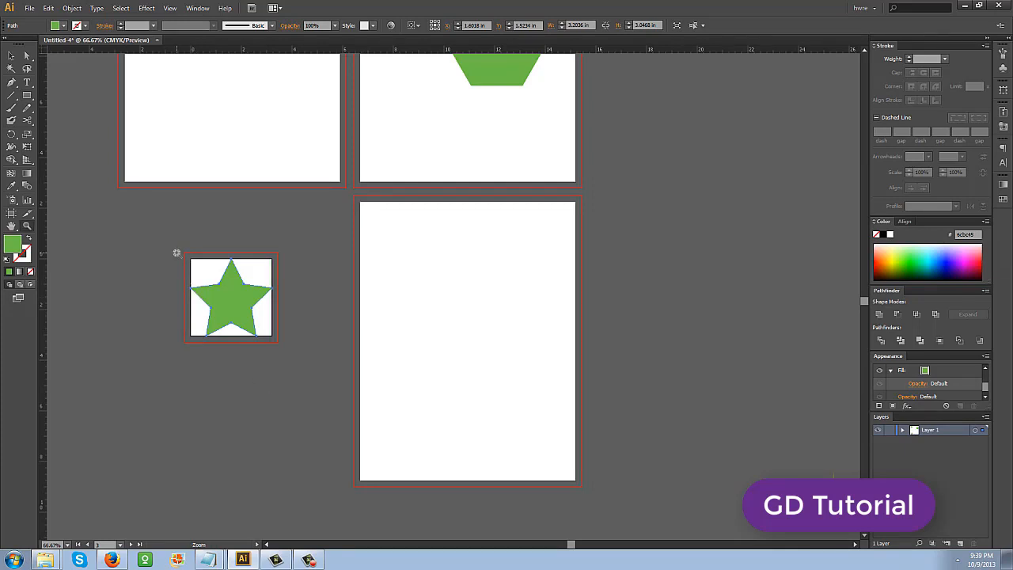
left_click_drag(177, 251, 258, 346)
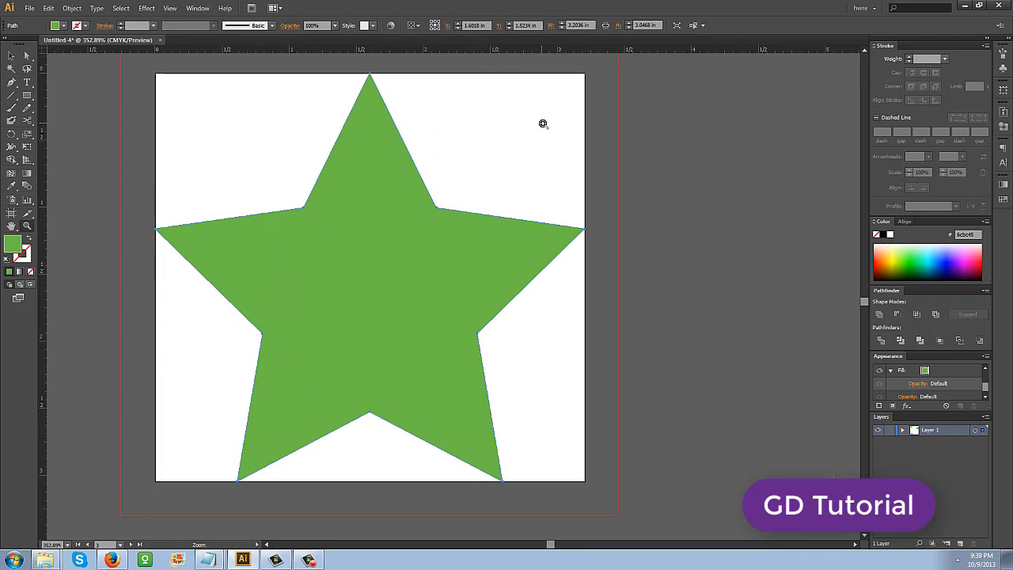
key("a")
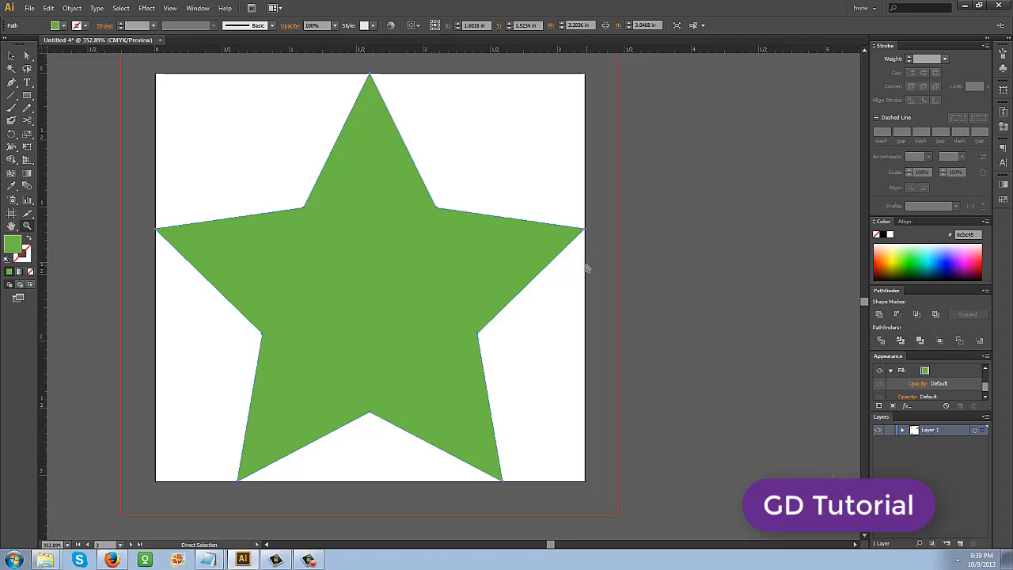
key("z")
left_click_drag(582, 227, 590, 234)
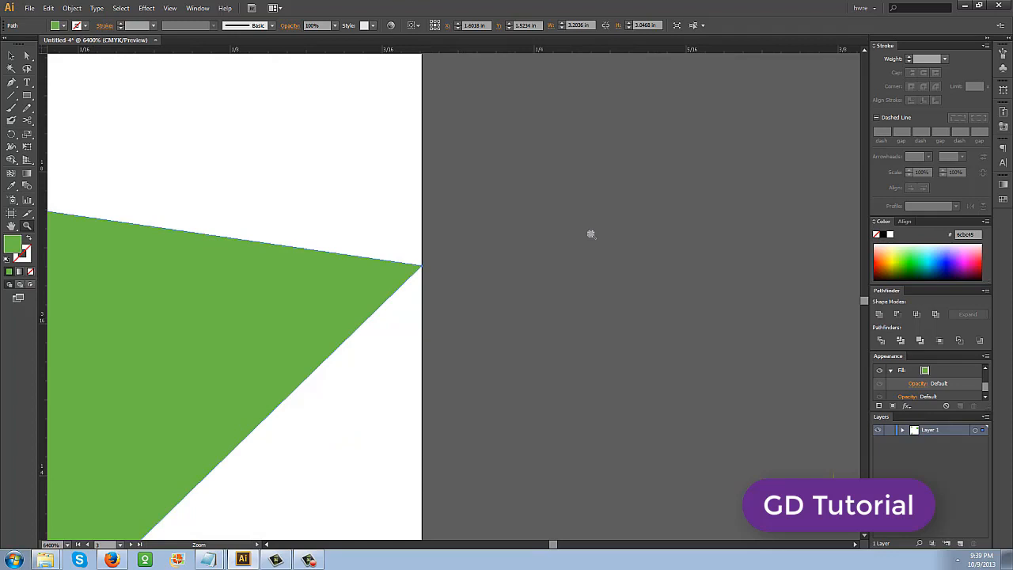
left_click(432, 269, "alt")
left_click(432, 270, "alt")
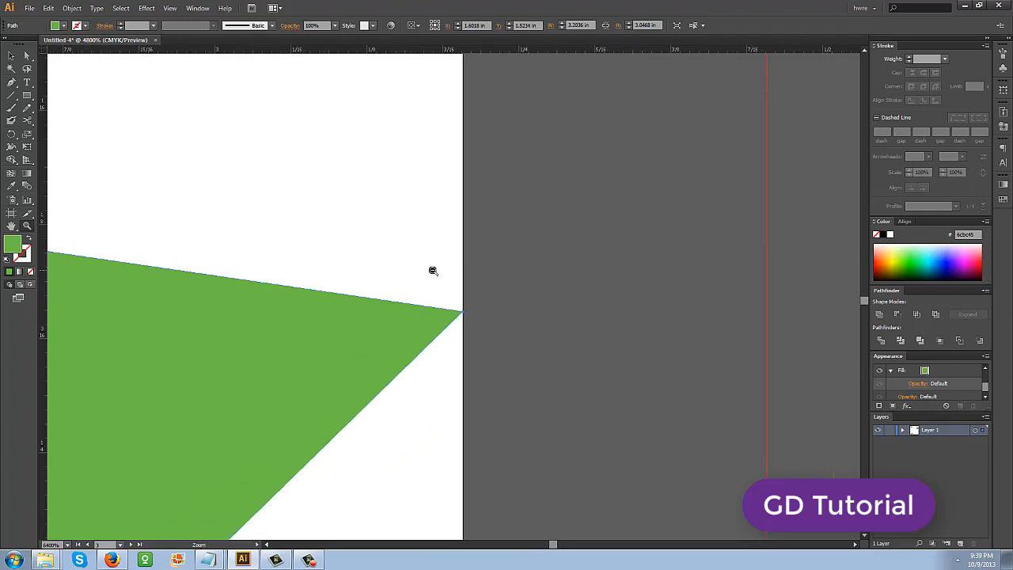
left_click(432, 270, "alt")
left_click(432, 269, "alt")
left_click(432, 270, "alt")
left_click(432, 269, "alt")
left_click(432, 270, "alt")
left_click(432, 270, "alt")
left_click_drag(387, 338, 432, 241)
left_click(485, 292, "alt")
left_click(485, 292, "alt")
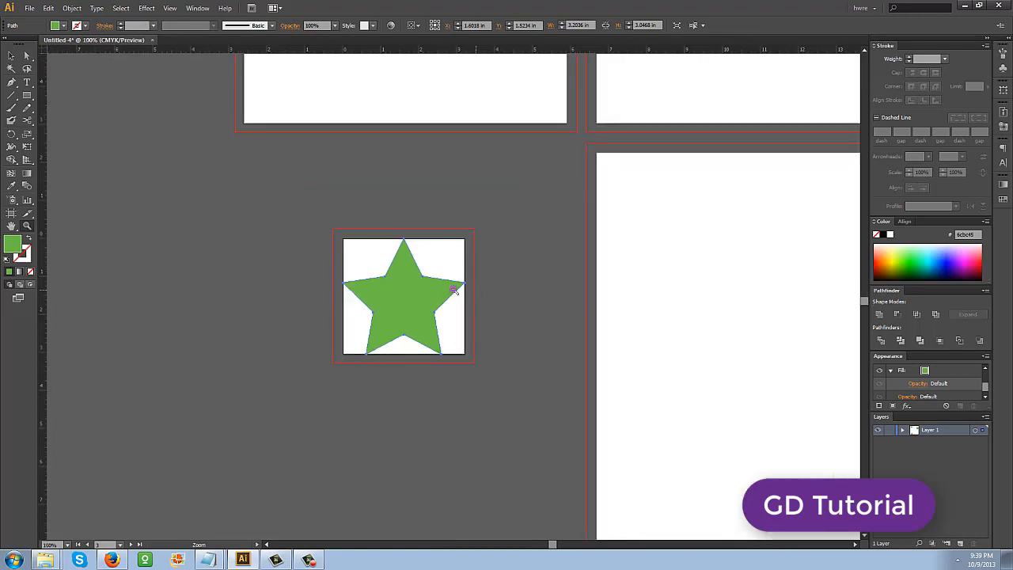
left_click(451, 287, "alt")
left_click_drag(470, 280, 418, 288)
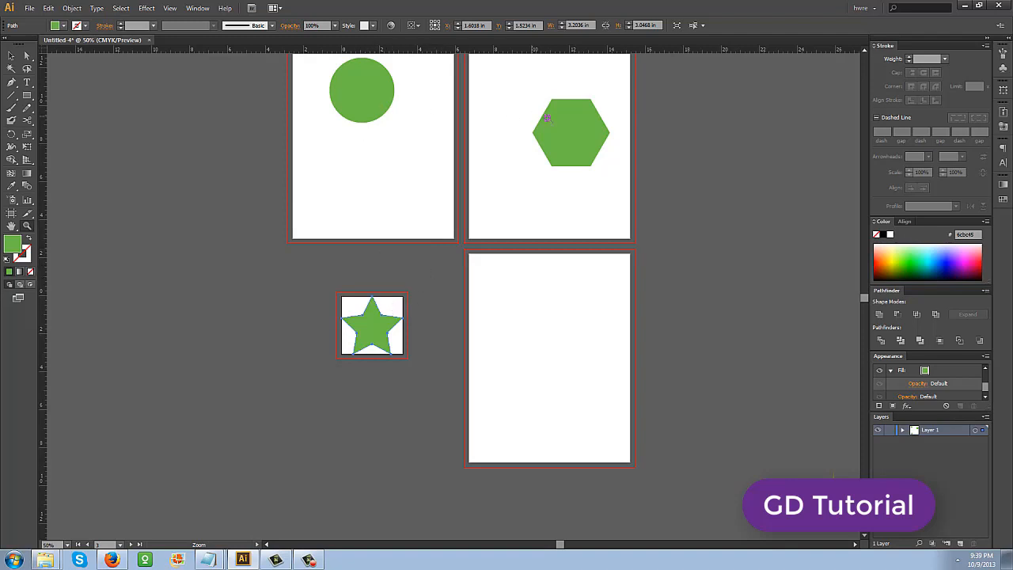
- Select only the hexagon, fit the active artboard to it, and clear the selection
left_click(362, 98, "ctrl")
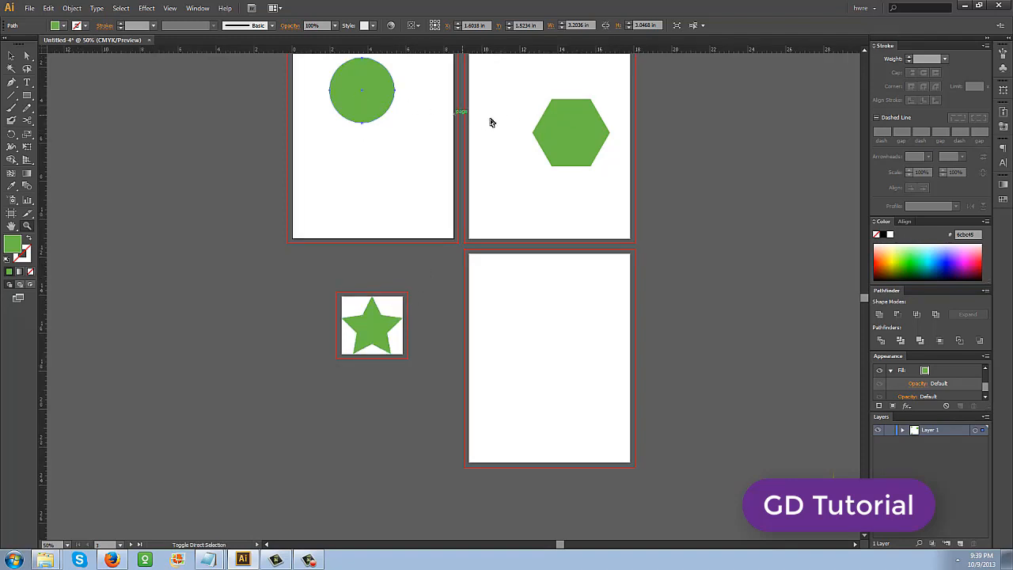
left_click(586, 136, "ctrl+shift")
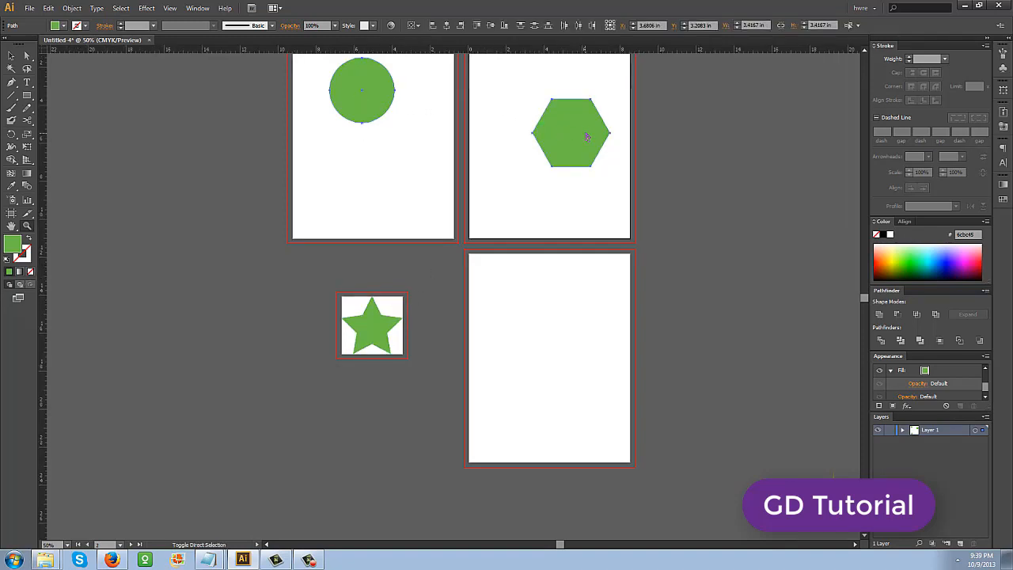
left_click(359, 110, "ctrl+shift")
left_click(72, 8)
mouse_move(119, 345)
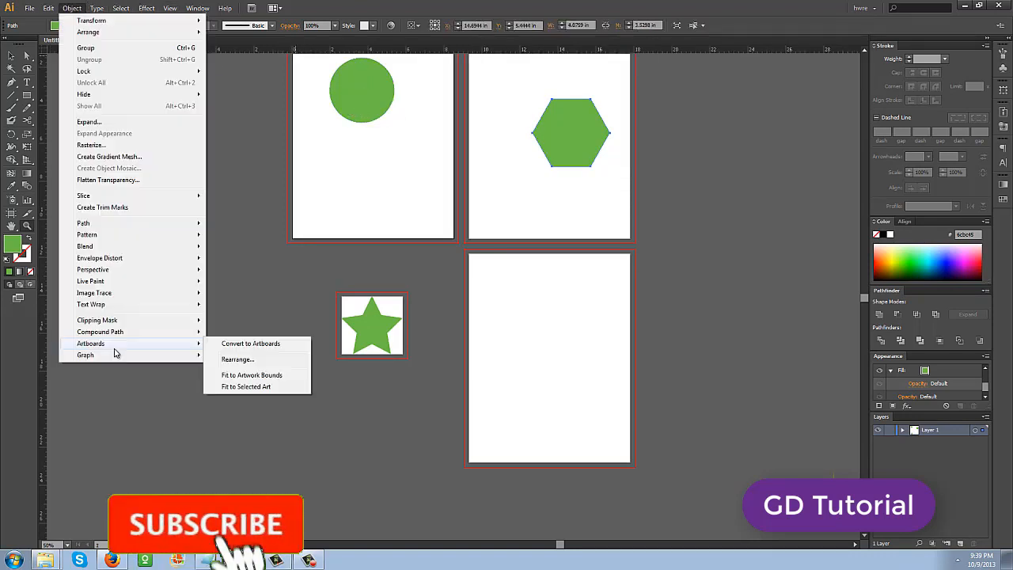
left_click(266, 386)
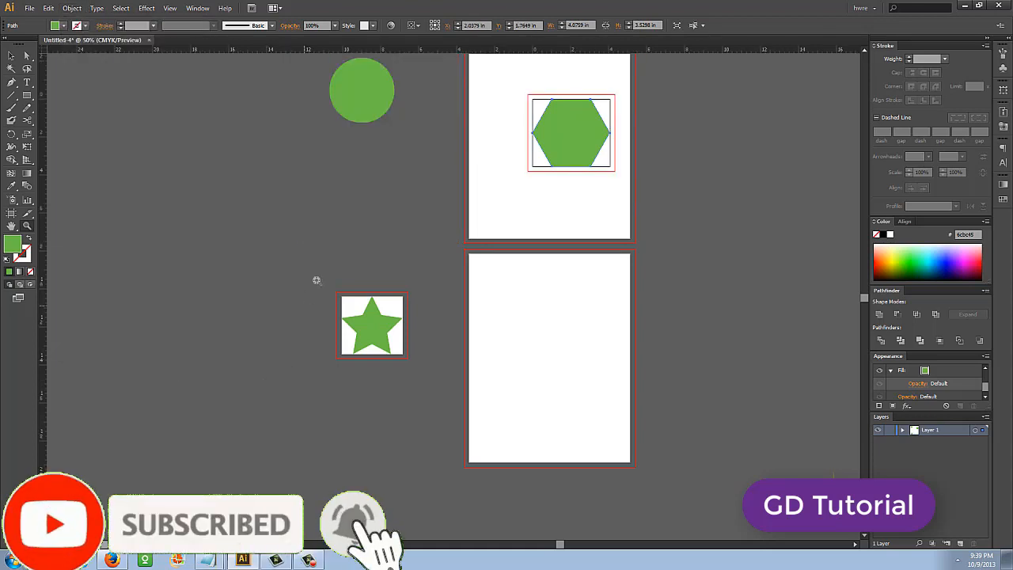
left_click(656, 185, "ctrl")
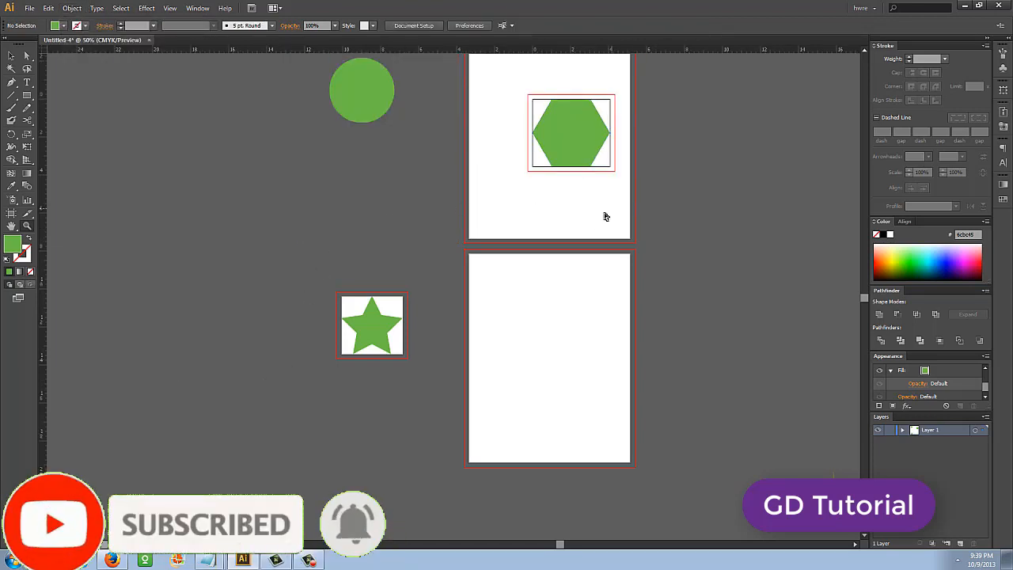
- Undo fitting the artboards to the hexagon and the star, keeping the four full-size artboards
key("ctrl+z")
key("ctrl+z")
key("ctrl+z")
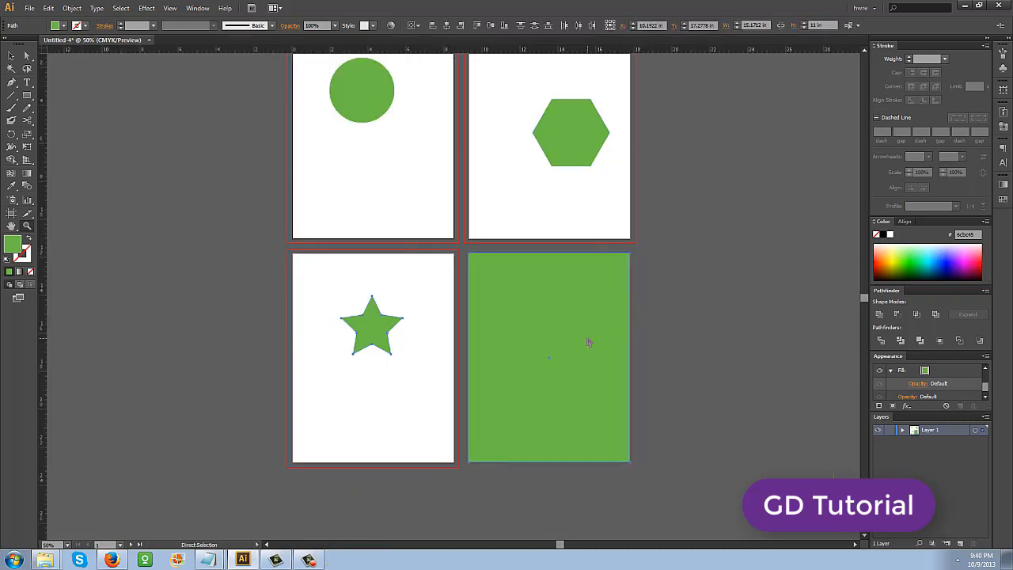
key("ctrl+z")
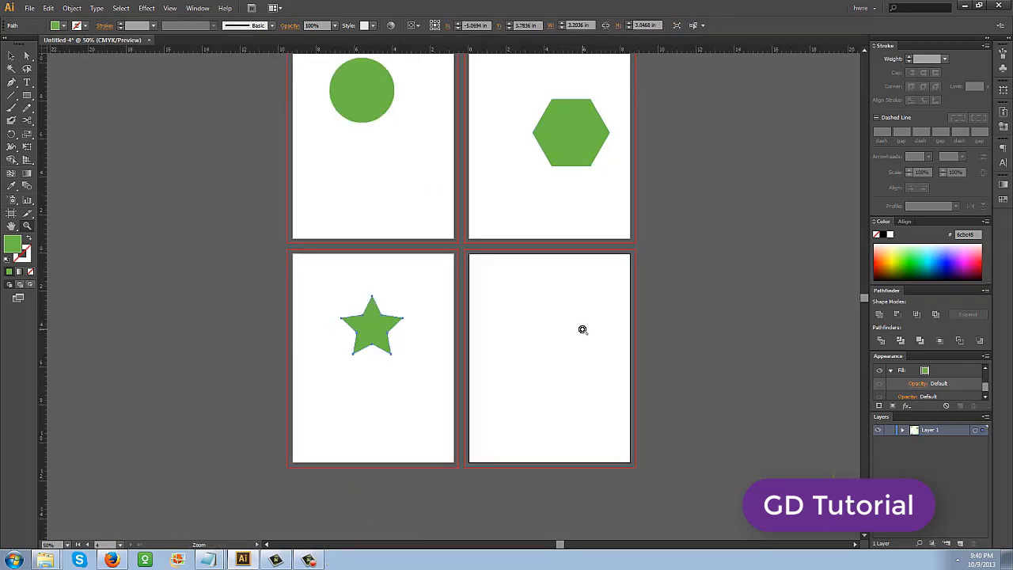
- Review the layout, columns and spacing options for rearranging the artboards, and close them without applying changes
left_click(72, 8)
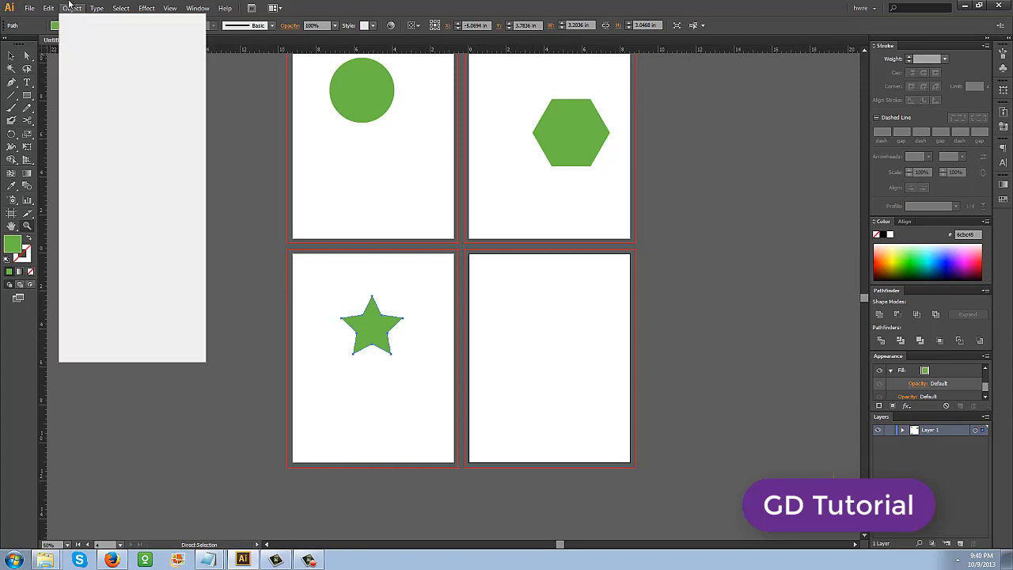
mouse_move(115, 349)
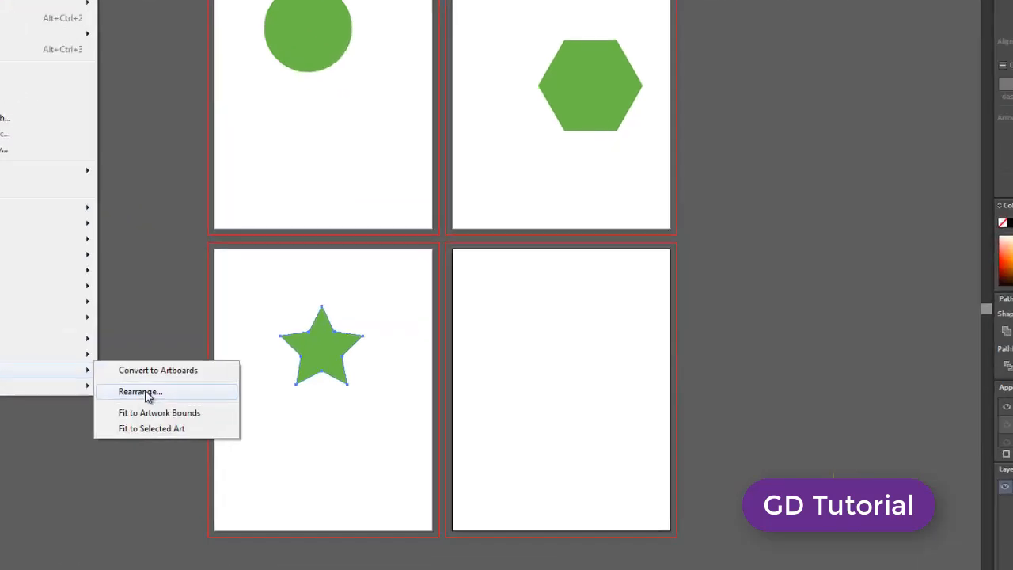
left_click(238, 359)
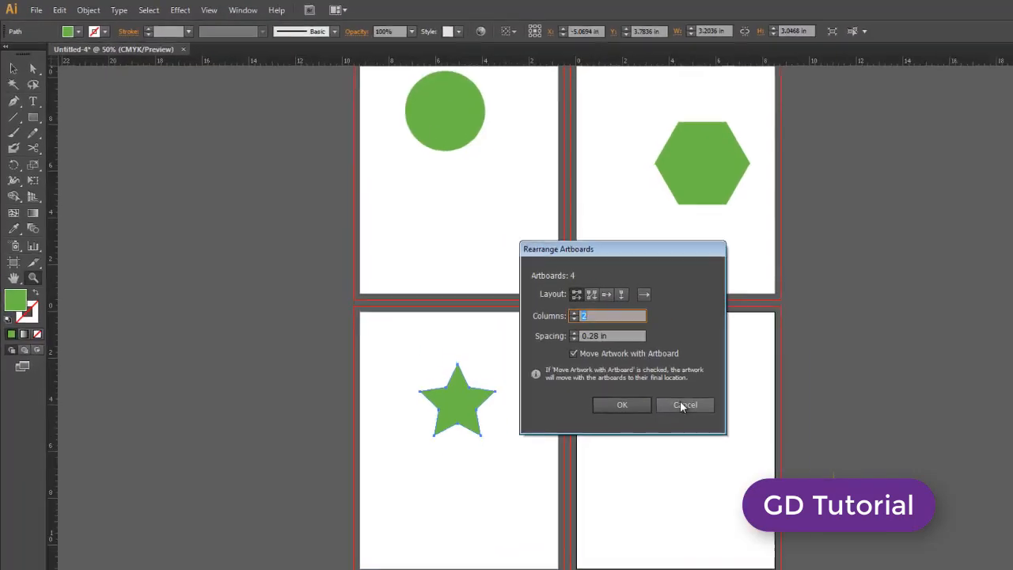
left_click(636, 463)
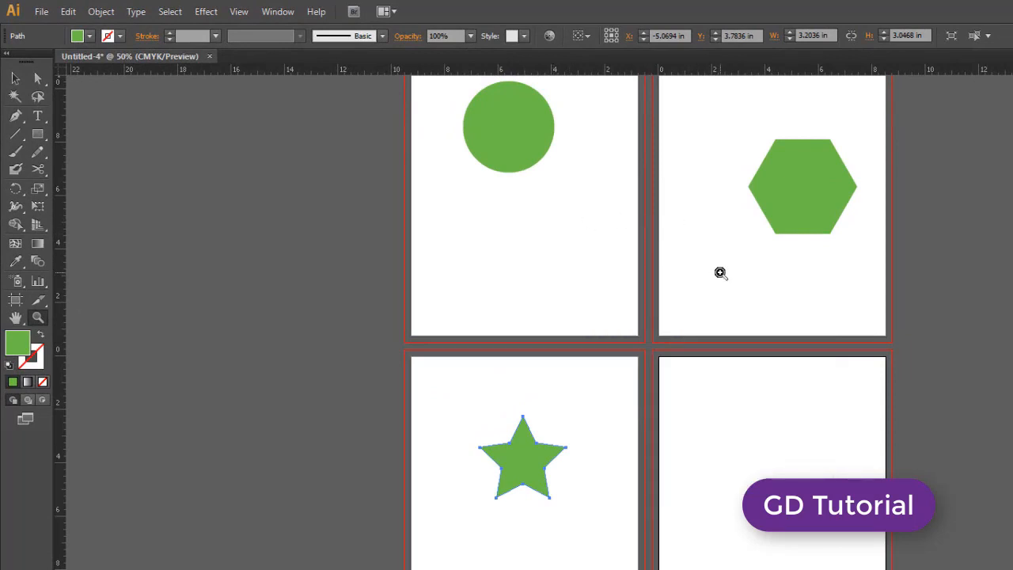
- Set up an export of Untitled-4 in JPEG format with artboards used for the output
left_click(42, 12)
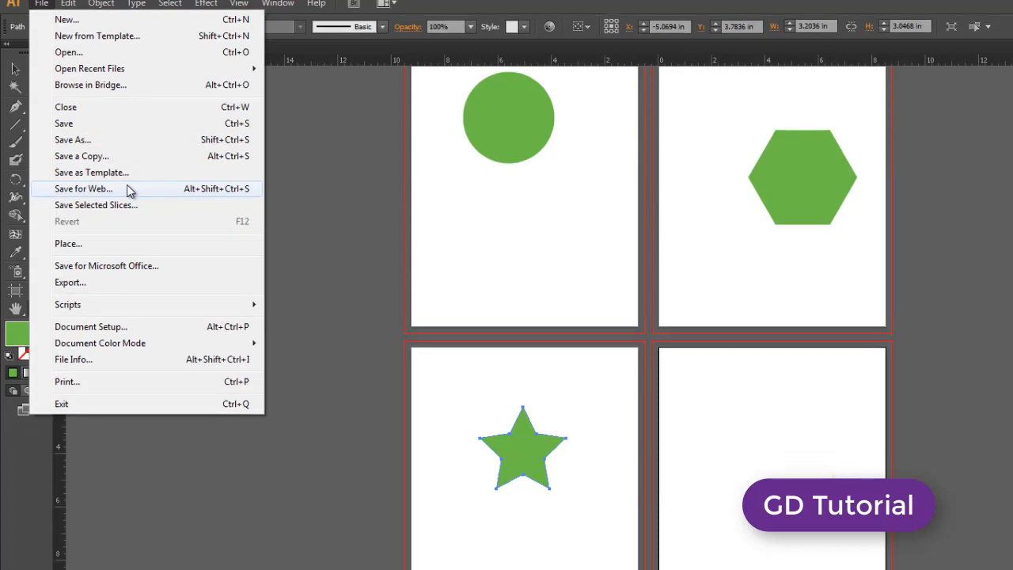
left_click(163, 280)
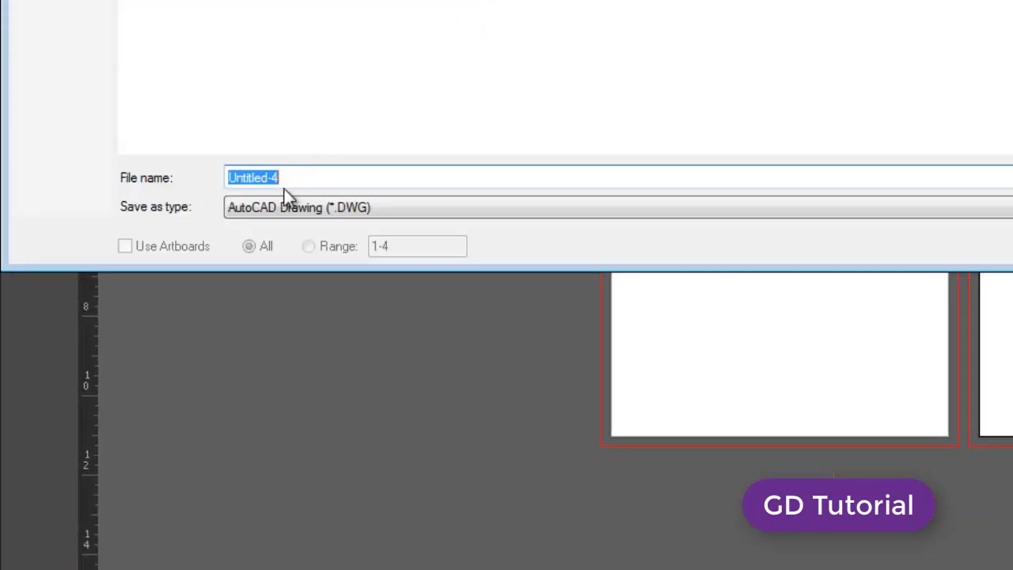
left_click(339, 207)
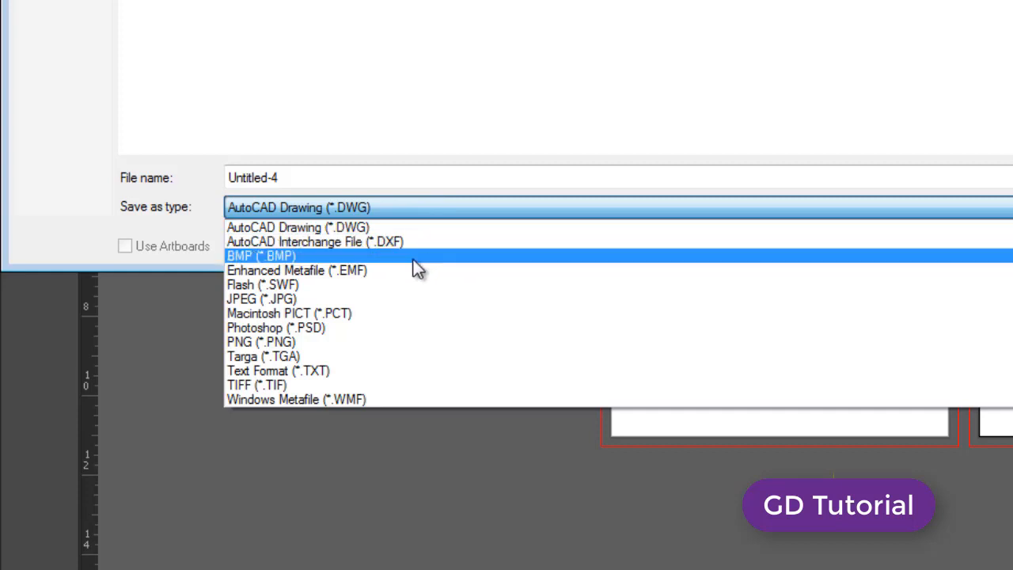
left_click(398, 299)
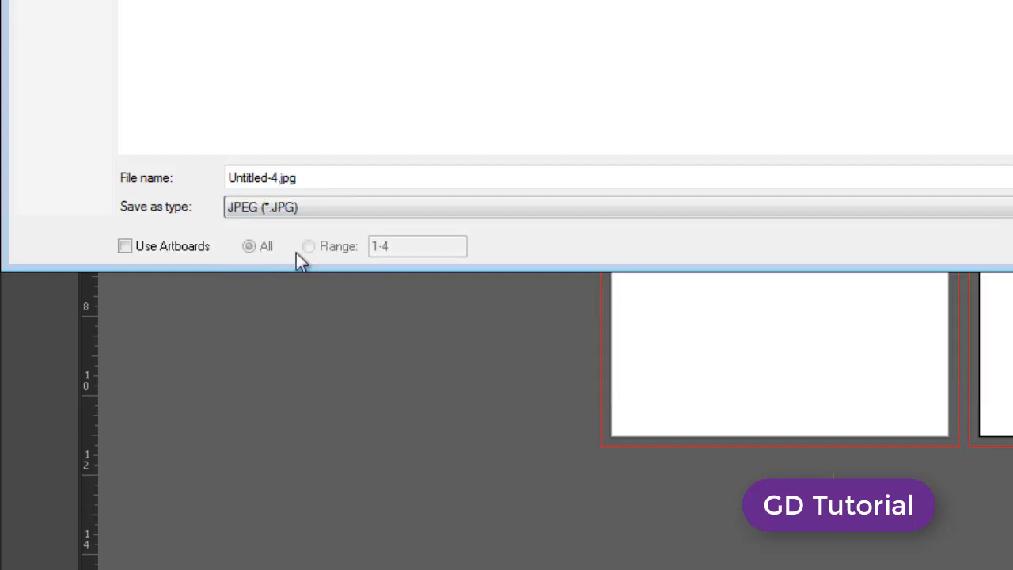
left_click(164, 246)
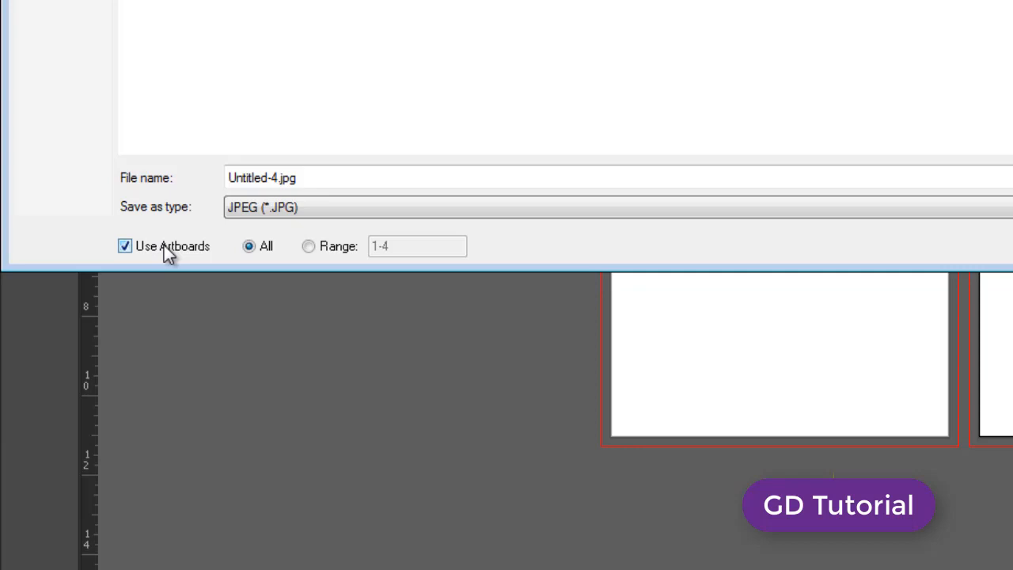
- Limit the JPEG export to artboard range 3, and cancel the export
left_click(309, 247)
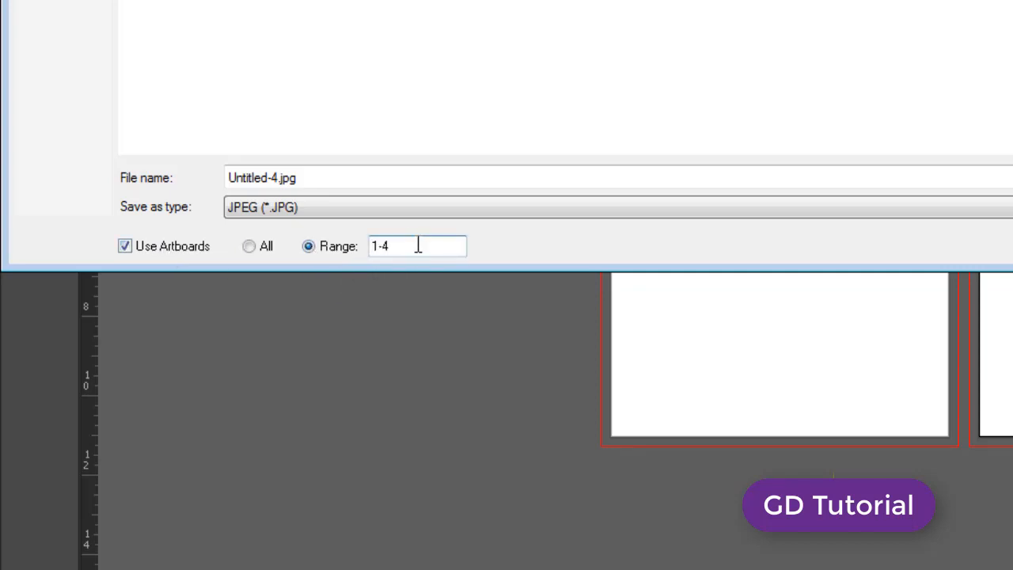
left_click_drag(418, 244, 103, 189)
type("4")
key("BackSpace")
type("3")
key("Escape")
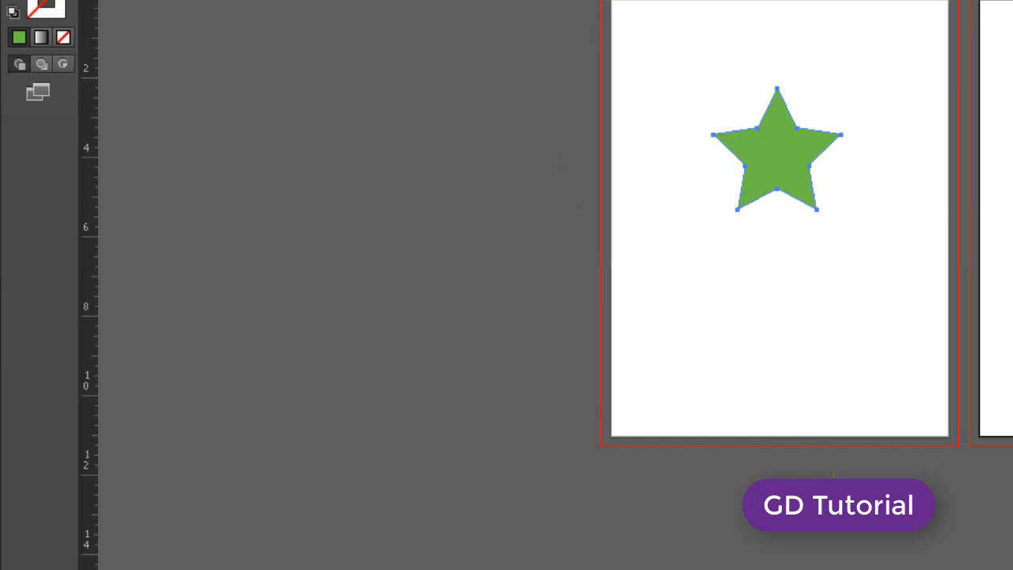
- Examine the star's artboard and its neighbouring artboards, both close up and from farther out
left_click_drag(611, 1, 677, 41)
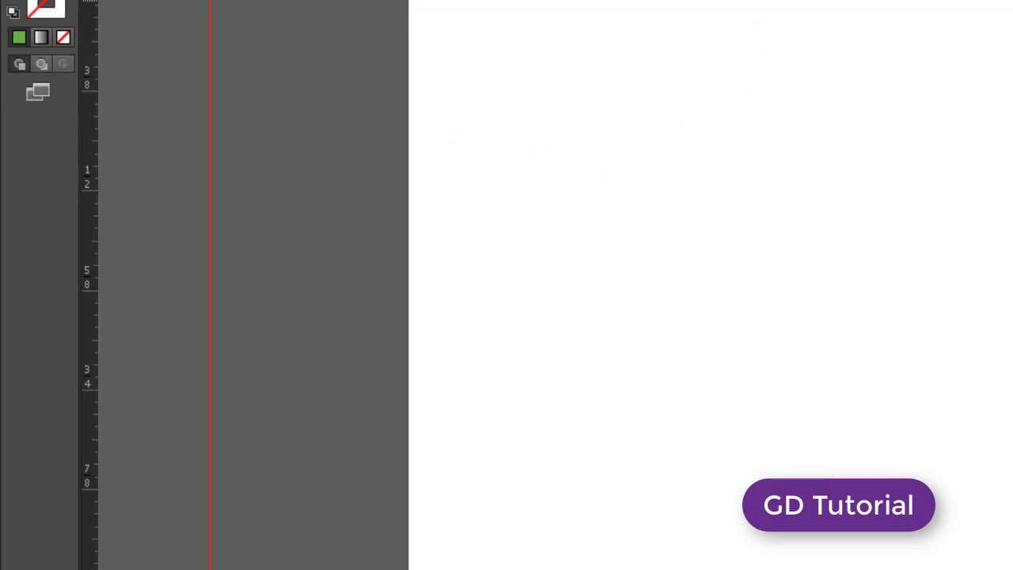
key("ctrl+minus")
key("ctrl+minus")
key("ctrl+minus")
key("ctrl+minus")
key("ctrl+minus")
key("ctrl+minus")
key("ctrl+minus")
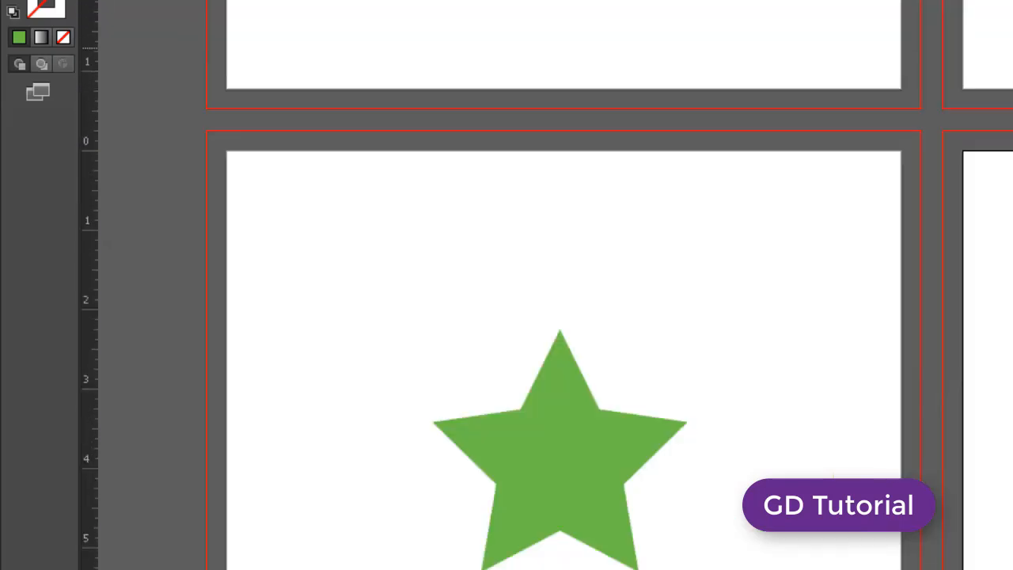
left_click(812, 166, "alt")
left_click_drag(764, 156, 854, 36)
left_click(884, 45, "alt")
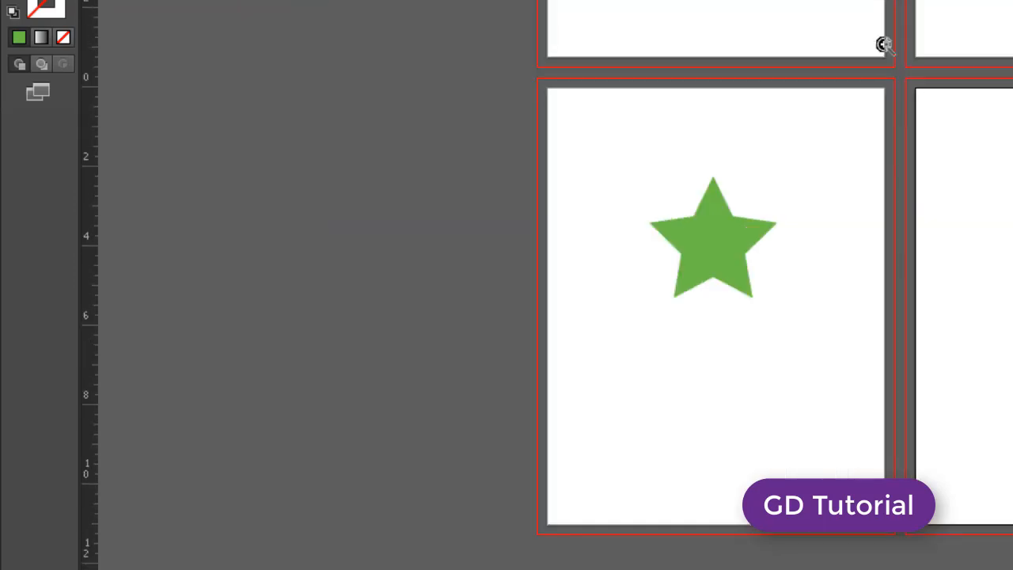
left_click_drag(932, 2, 870, 3)
- Close the Untitled-4 document without saving its changes
left_click(656, 299)
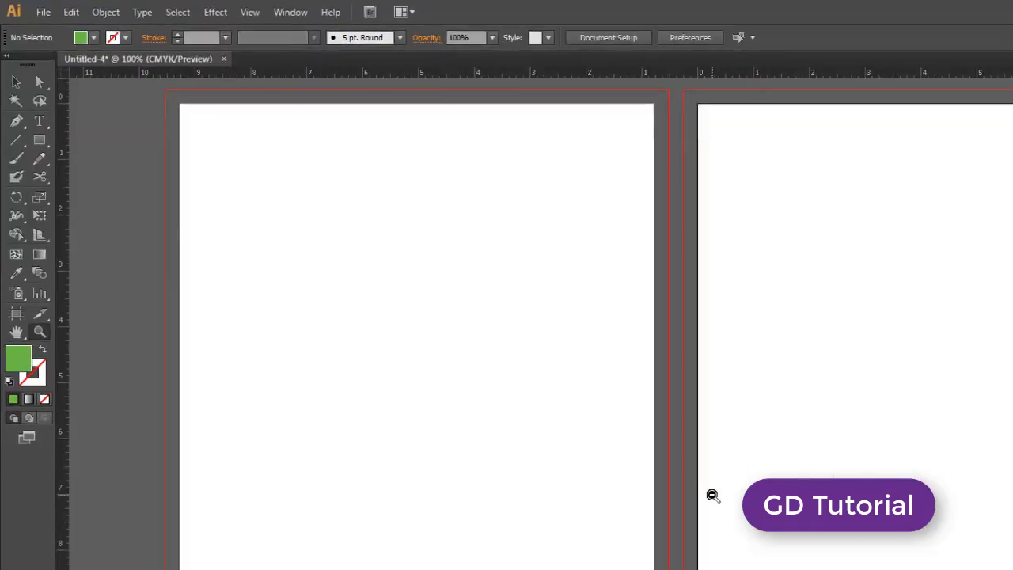
left_click(484, 336, "alt")
left_click(712, 495, "alt")
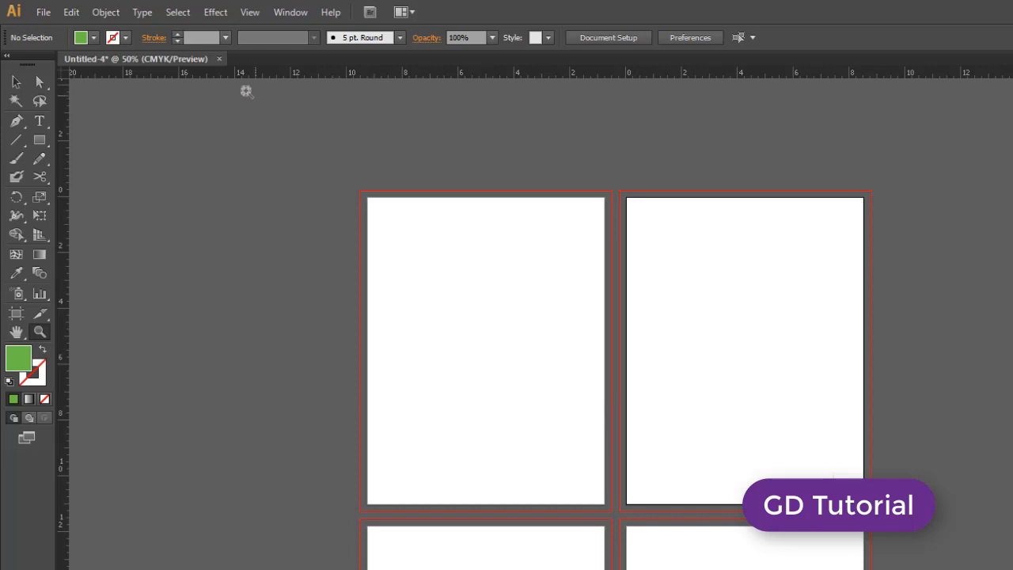
left_click(219, 59)
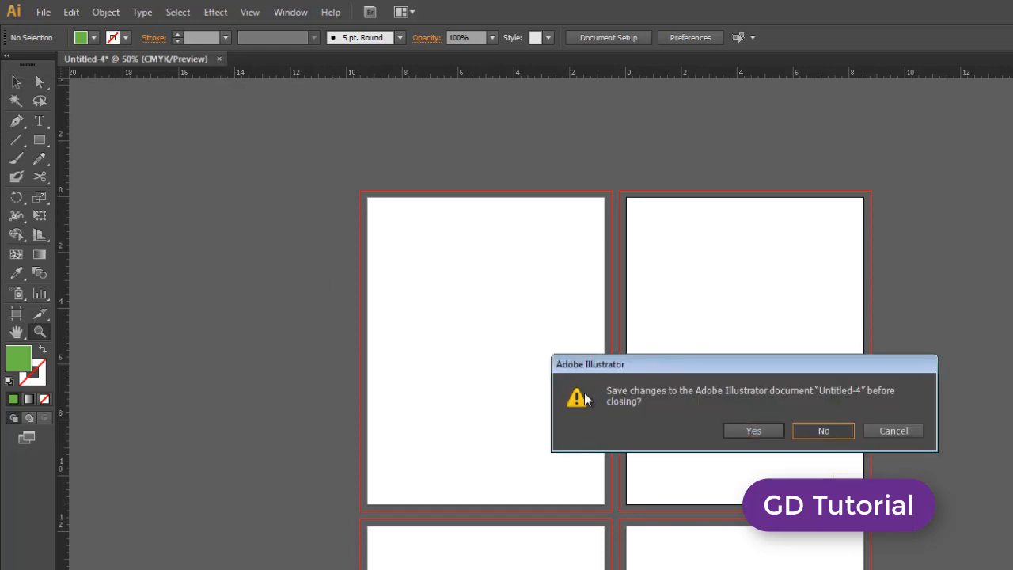
key("Return")
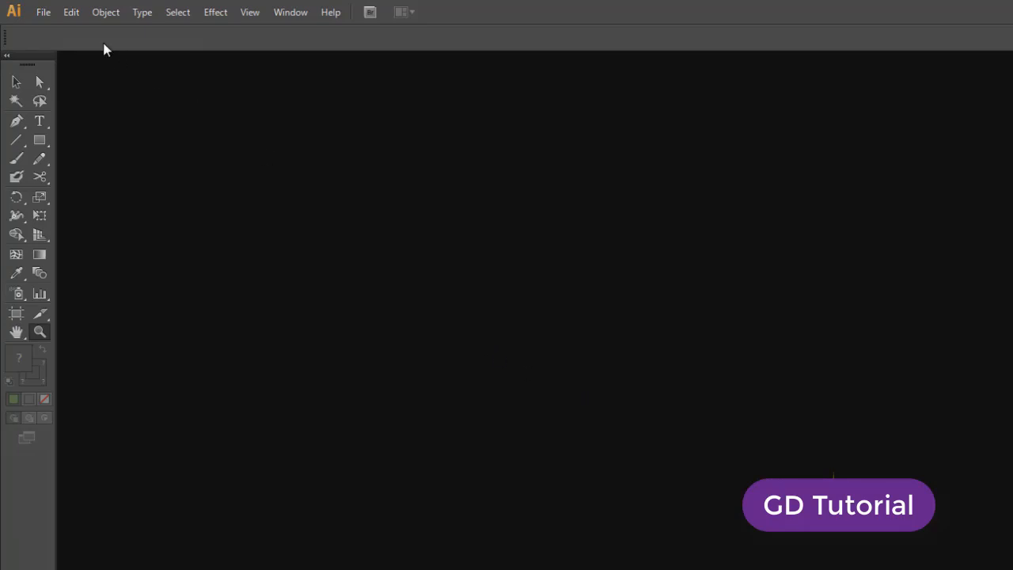
- Create a new single-artboard document from the Print profile with inches as the units
left_click(46, 14)
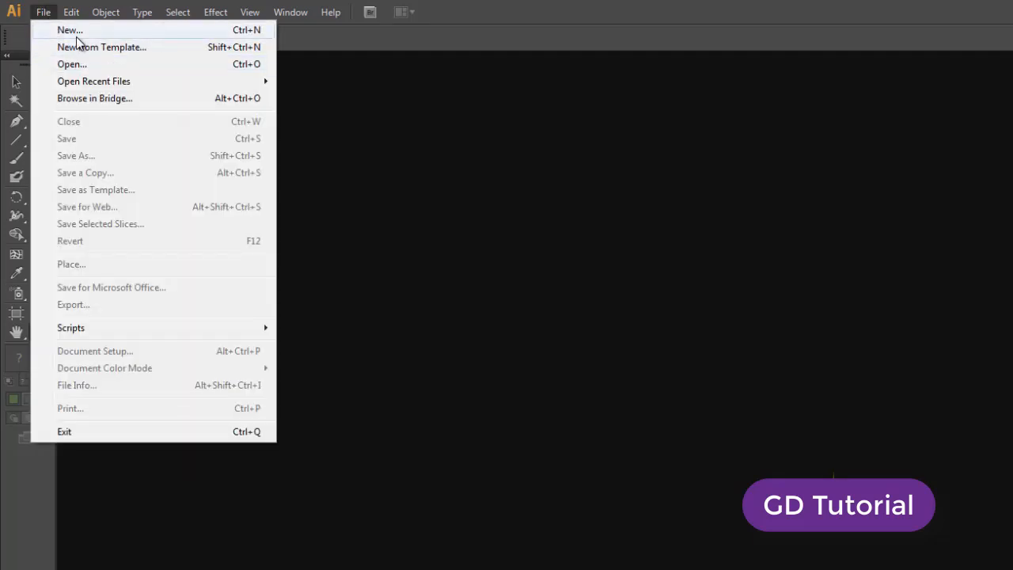
left_click(79, 29)
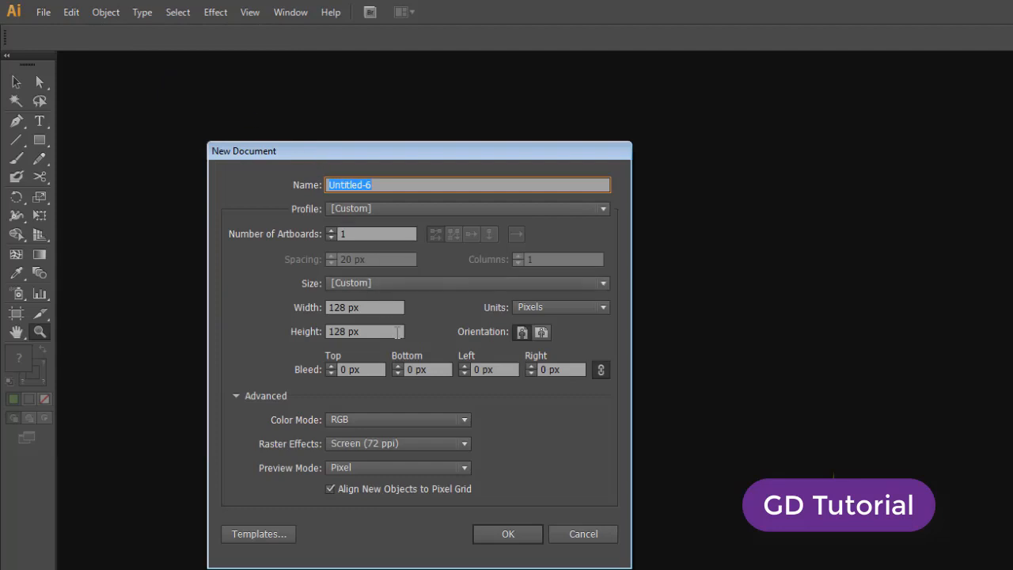
left_click(443, 289)
left_click(443, 289)
left_click(406, 210)
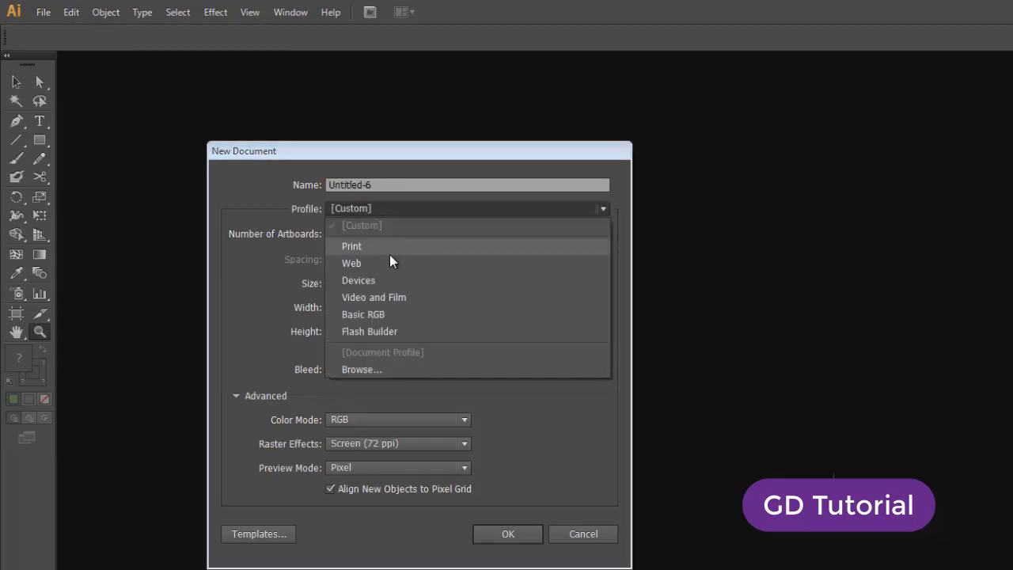
left_click(391, 249)
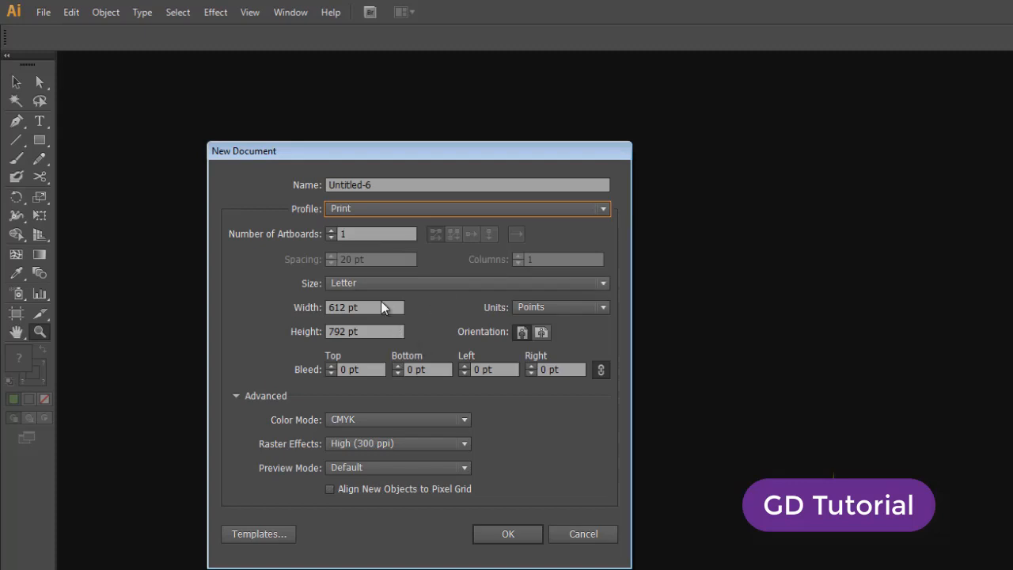
left_click(546, 307)
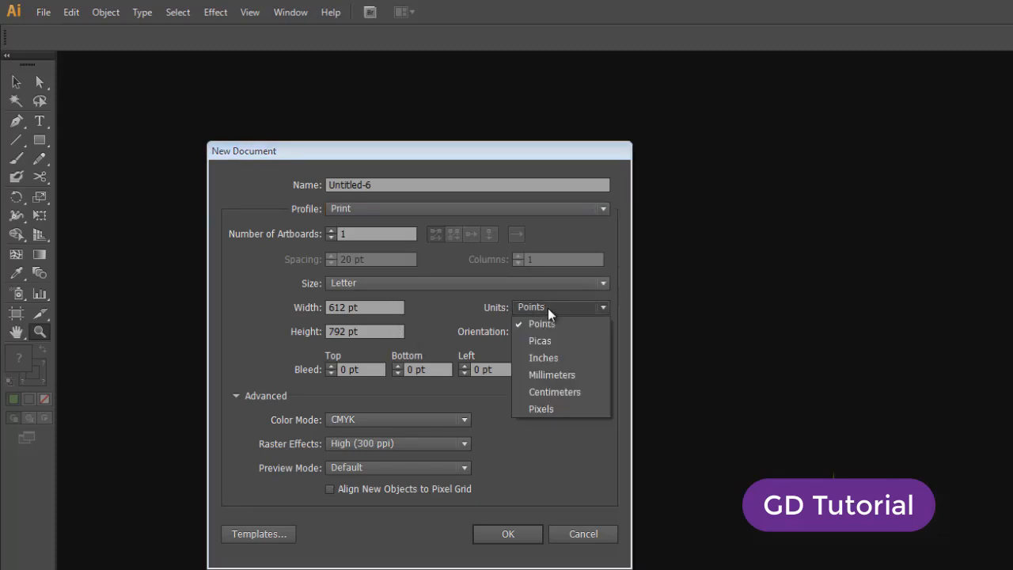
left_click(543, 358)
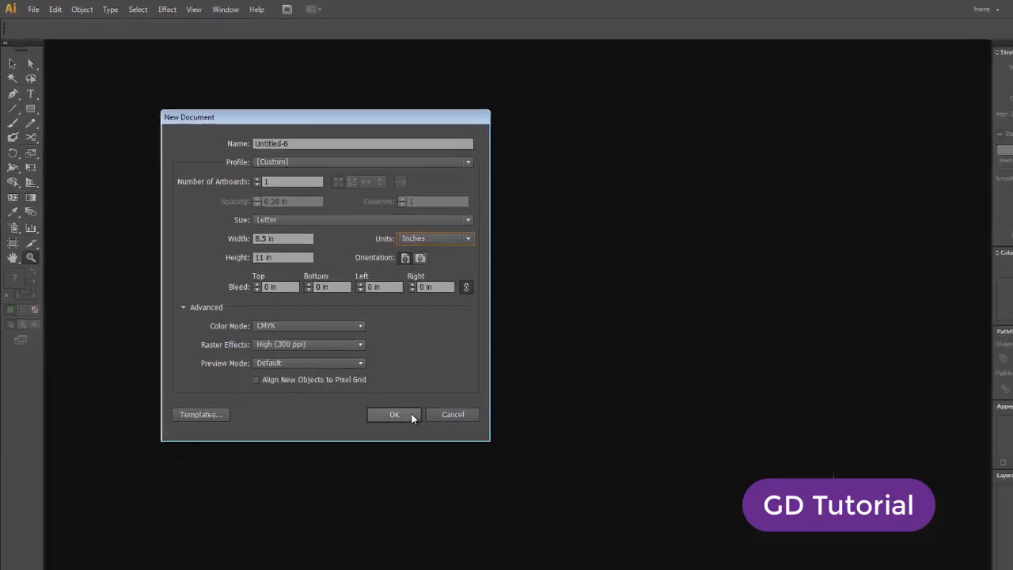
left_click(411, 417)
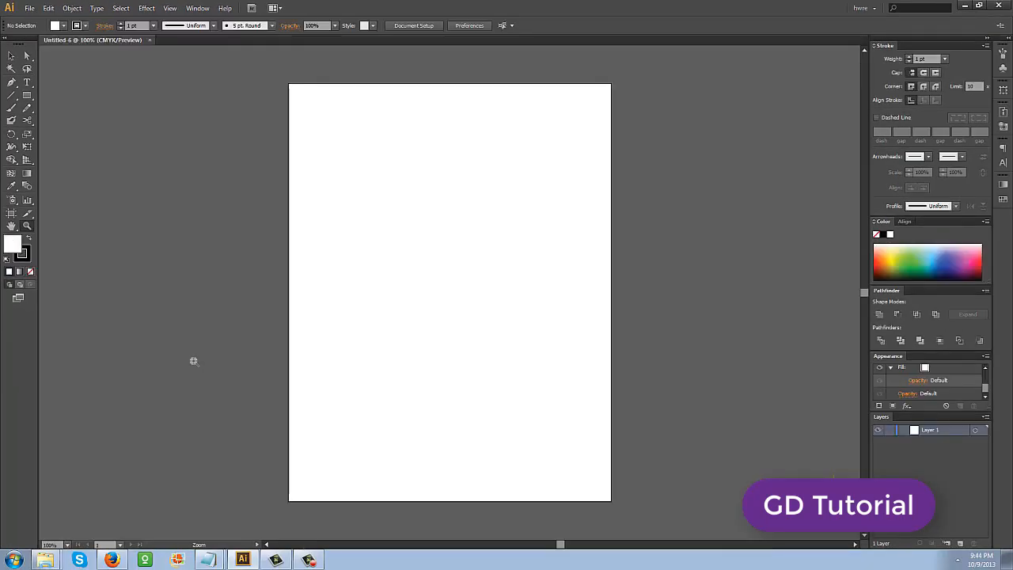
- Create another new document, keeping the same Letter size, inches and CMYK settings
left_click(244, 167, "alt")
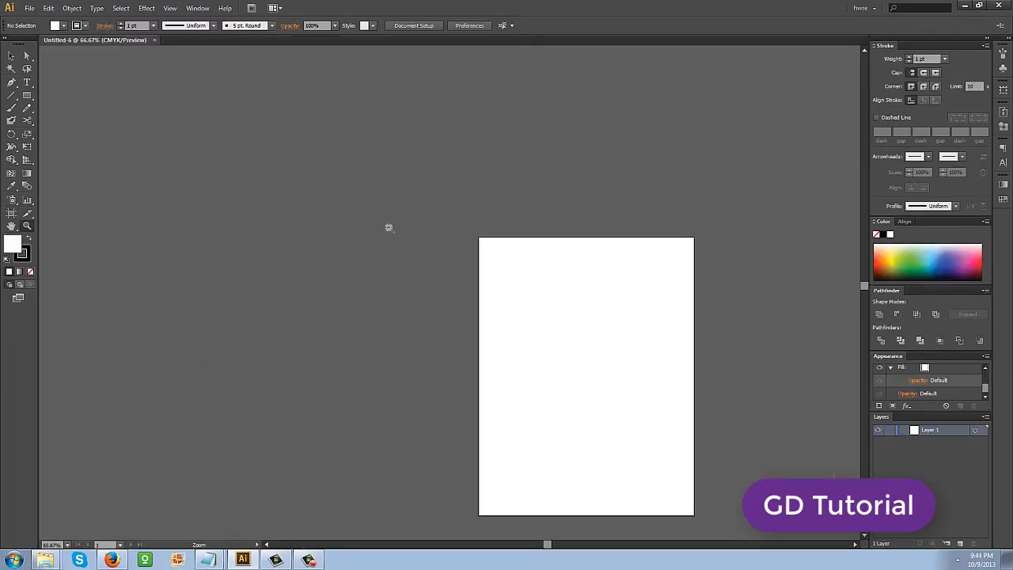
left_click_drag(485, 286, 195, 169)
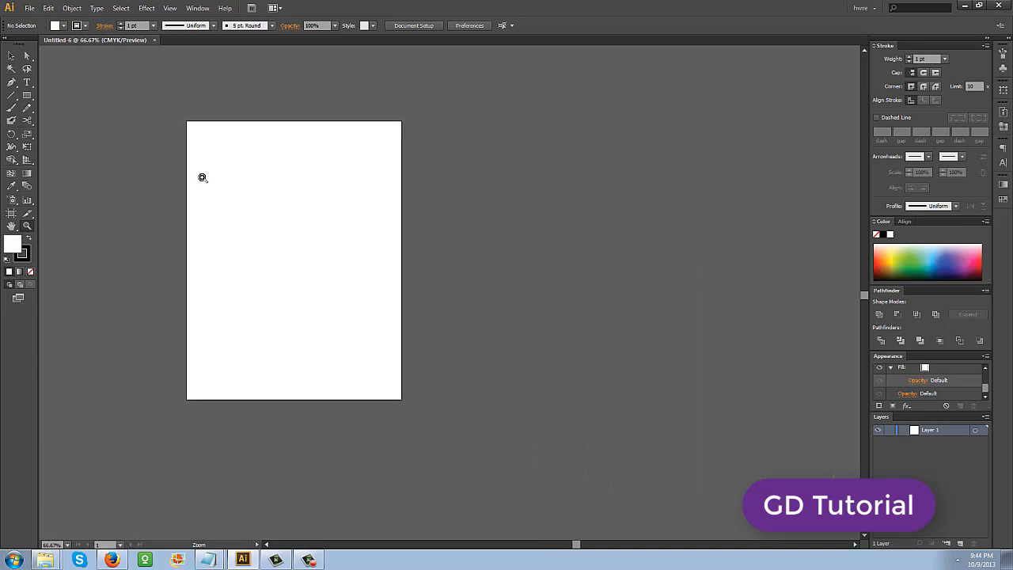
left_click(29, 9)
left_click(45, 22)
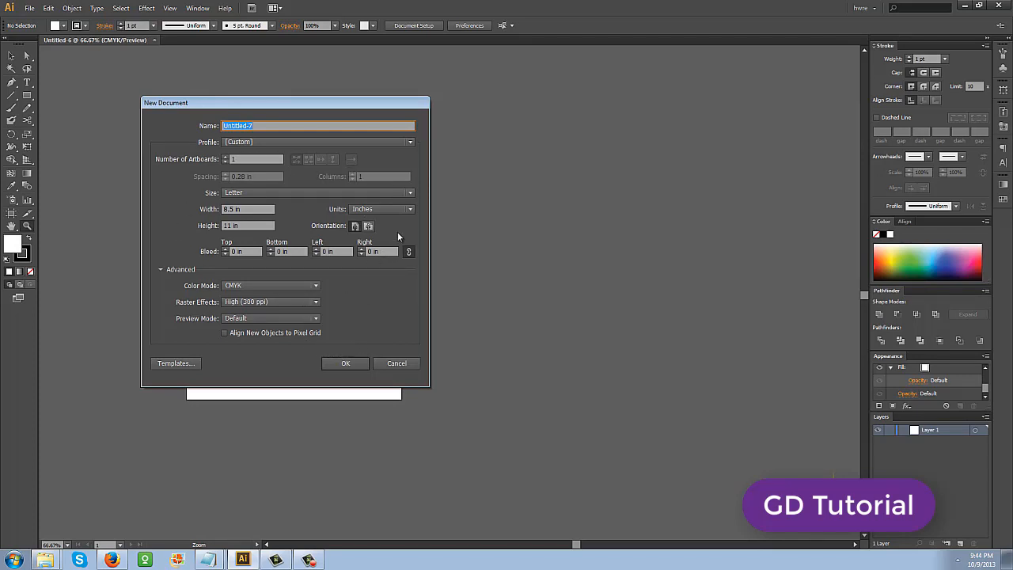
left_click(346, 363)
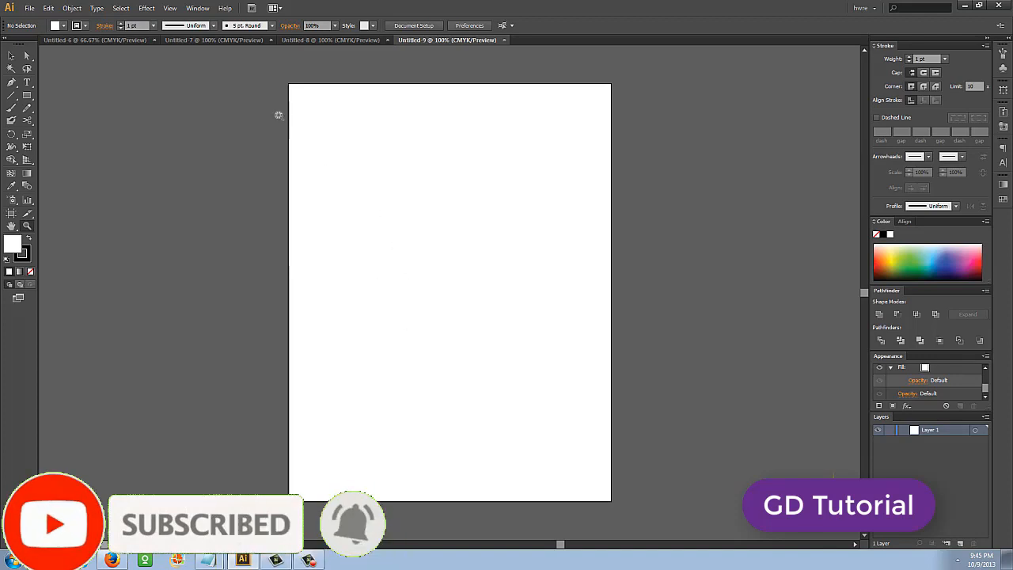
- View the open documents Untitled-6, Untitled-7 and Untitled-8 in turn, magnifying Untitled-8 to 150%
left_click(102, 42)
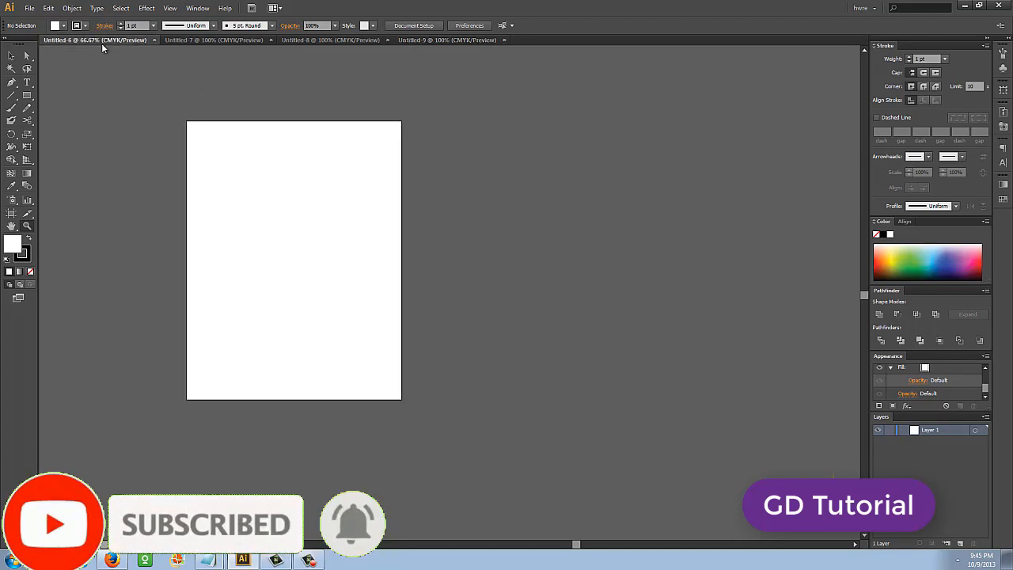
left_click(212, 40)
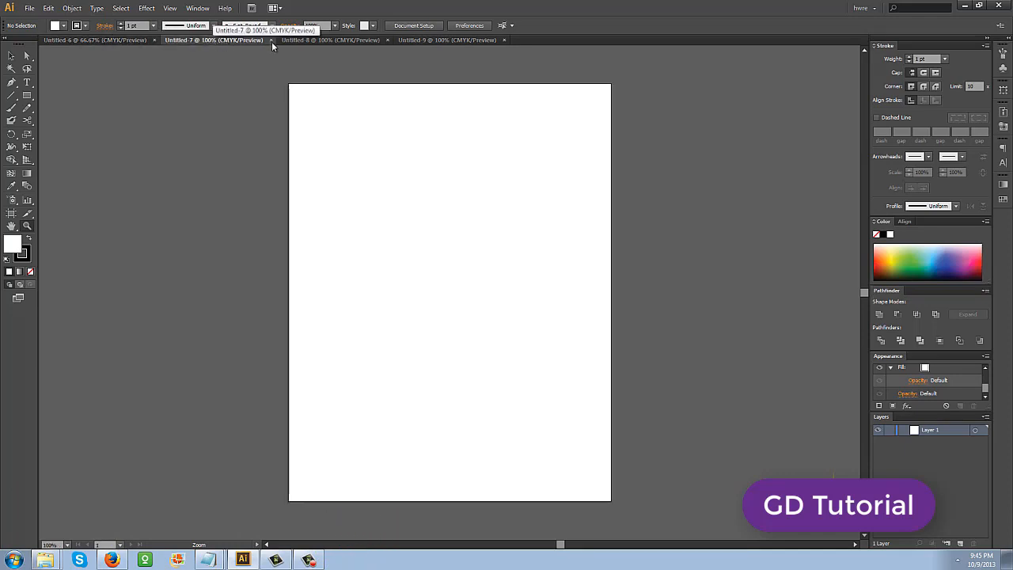
left_click(322, 37)
key("ctrl+=")
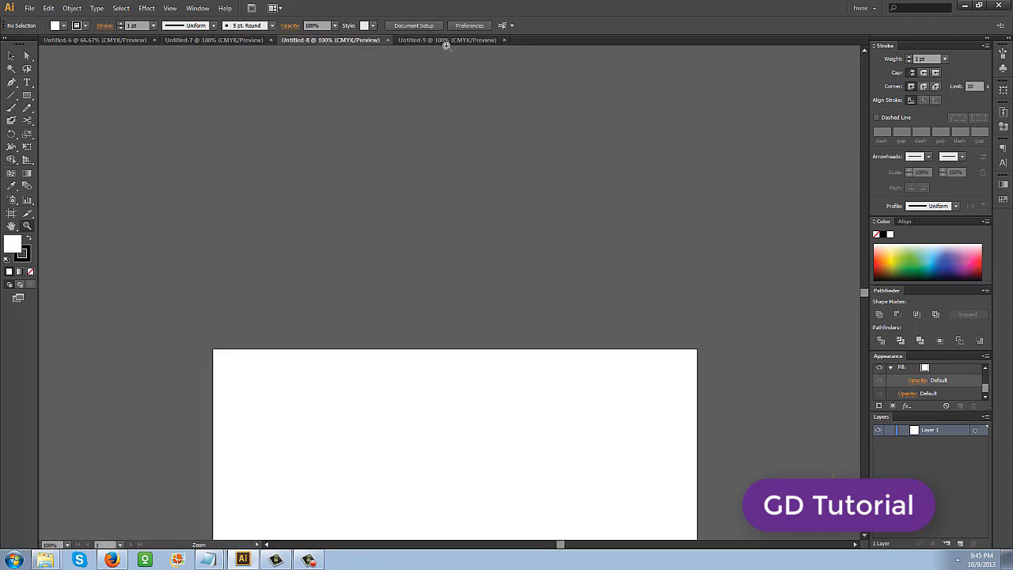
left_click_drag(489, 311, 415, 77)
left_click_drag(387, 181, 398, 65)
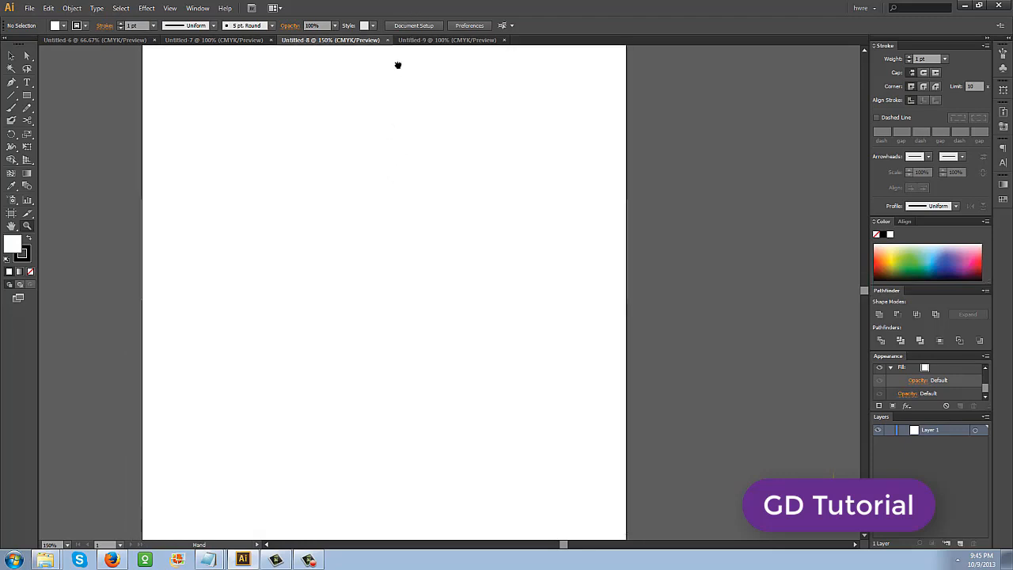
- Draw a square about 0.36 in wide near the middle of the Untitled-9 page
left_click(448, 40)
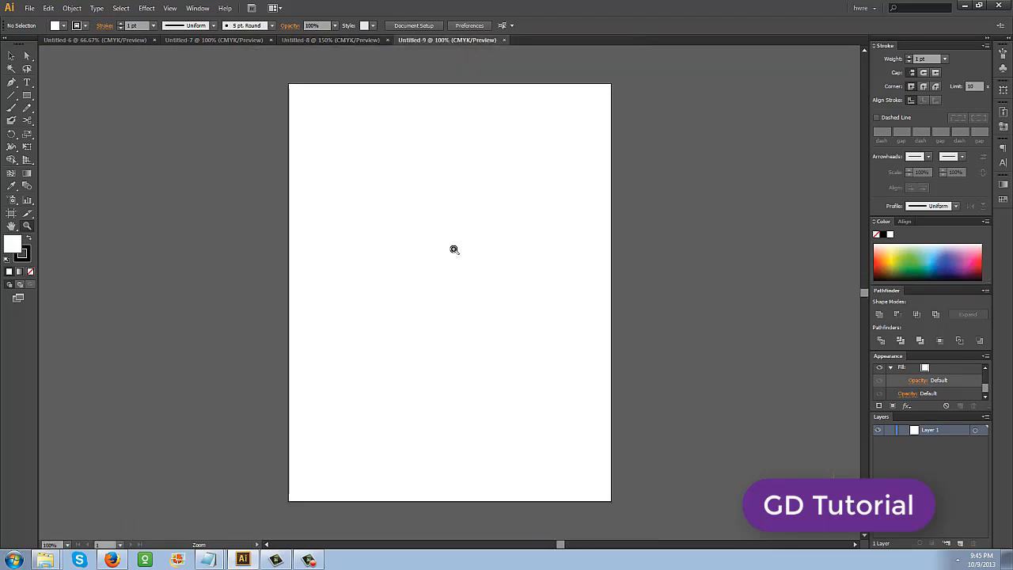
left_click(462, 291)
left_click(462, 291)
left_click(462, 291)
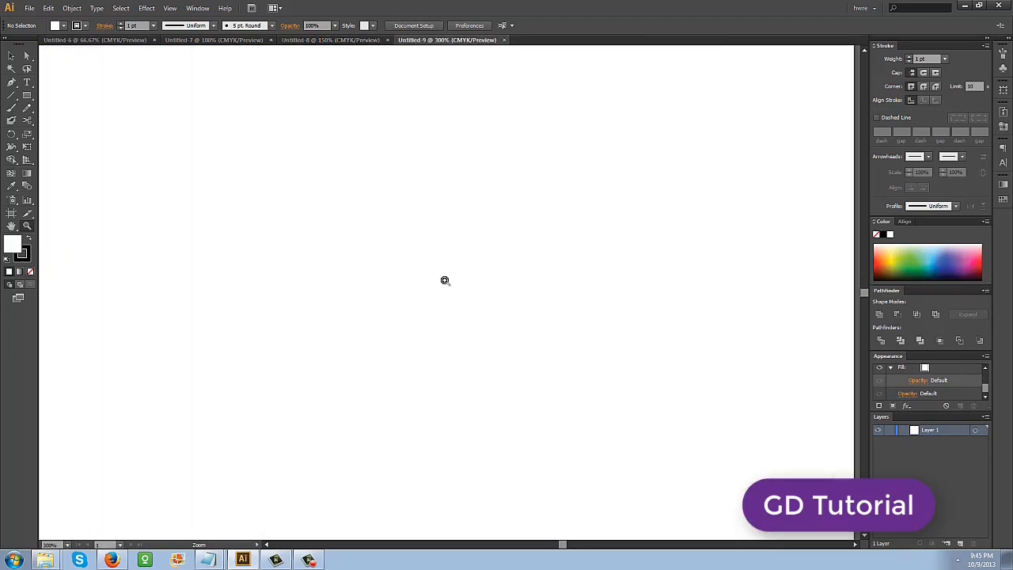
left_click(27, 95)
left_click_drag(440, 299, 481, 339)
key("z")
- Examine the small square at high magnification, and return to Untitled-8 at 100% zoom
left_click(511, 353, "alt")
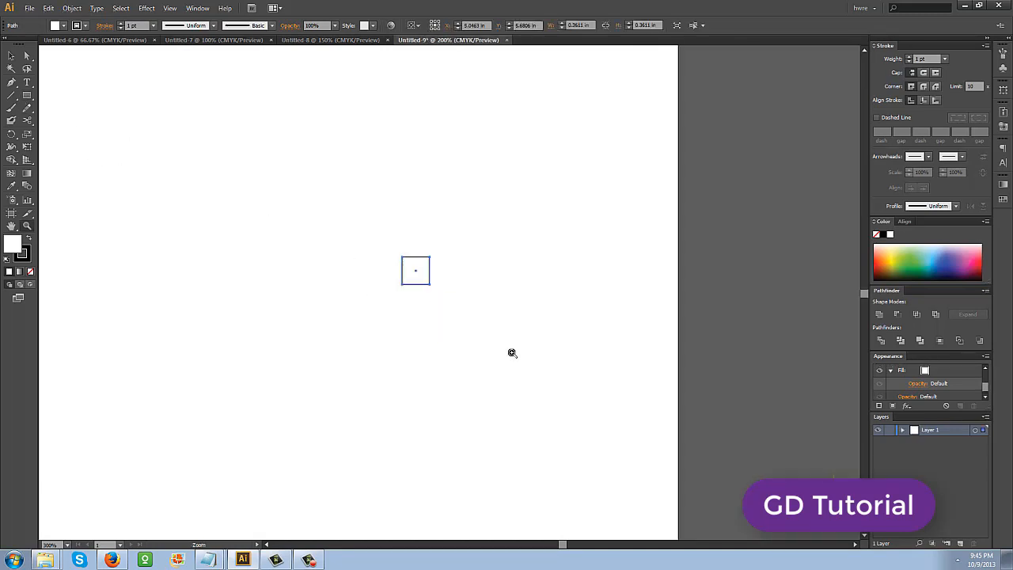
key("space")
left_click_drag(431, 299, 466, 333)
left_click_drag(420, 268, 487, 332)
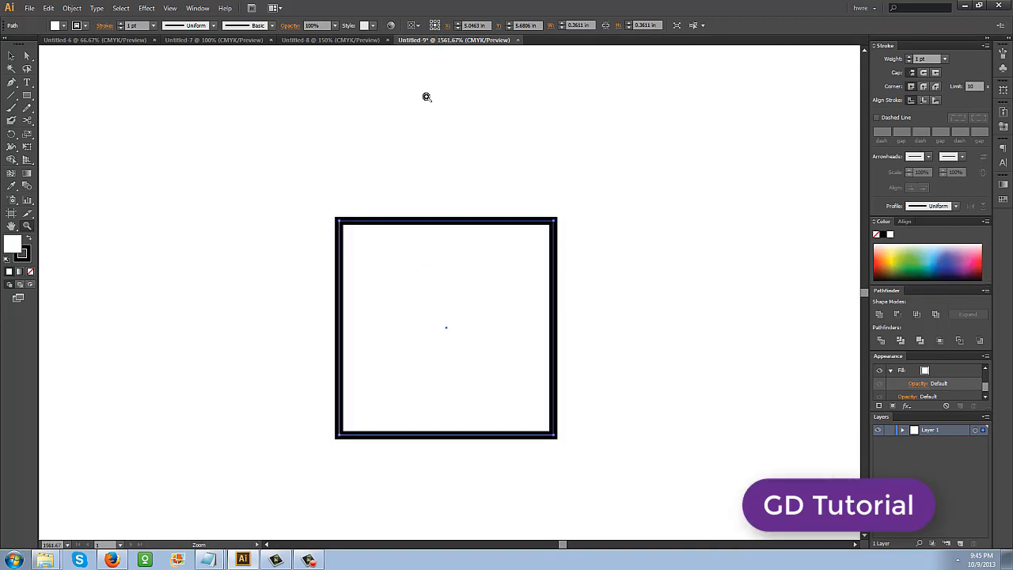
left_click(349, 46)
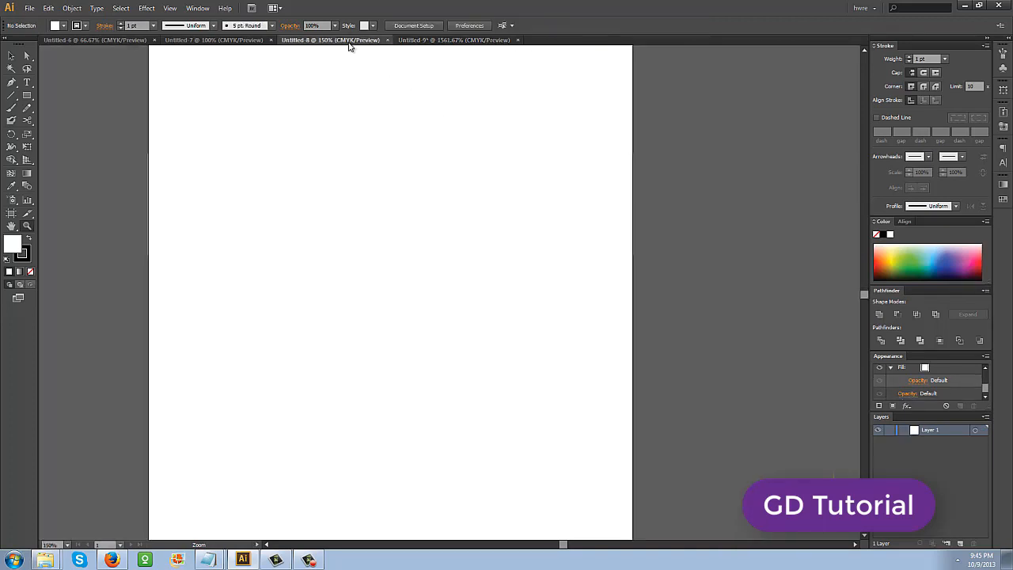
left_click(423, 283, "alt")
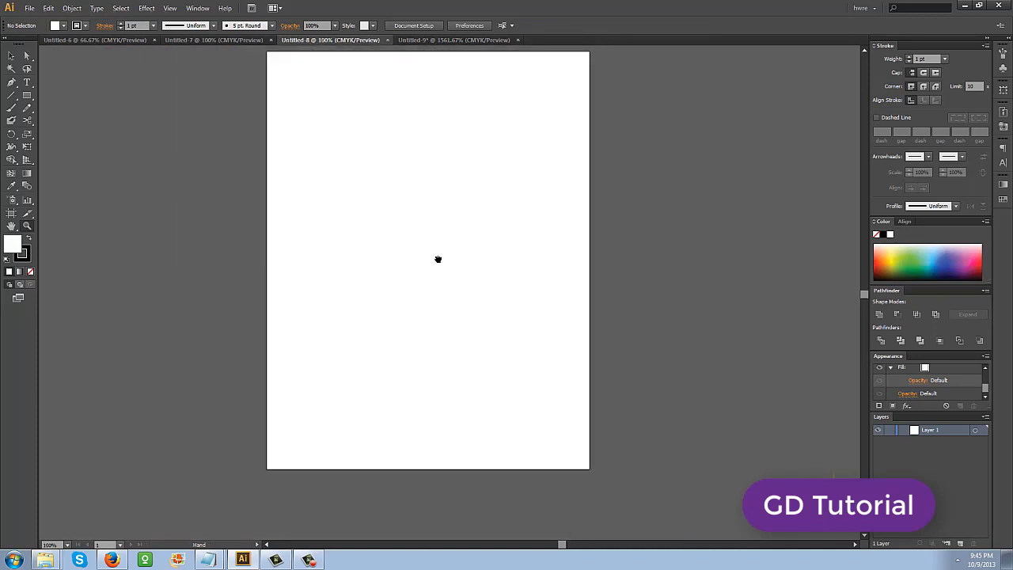
- View the open documents Untitled-8, Untitled-7 and Untitled-6 in turn, ending on Untitled-9
left_click_drag(436, 257, 432, 282)
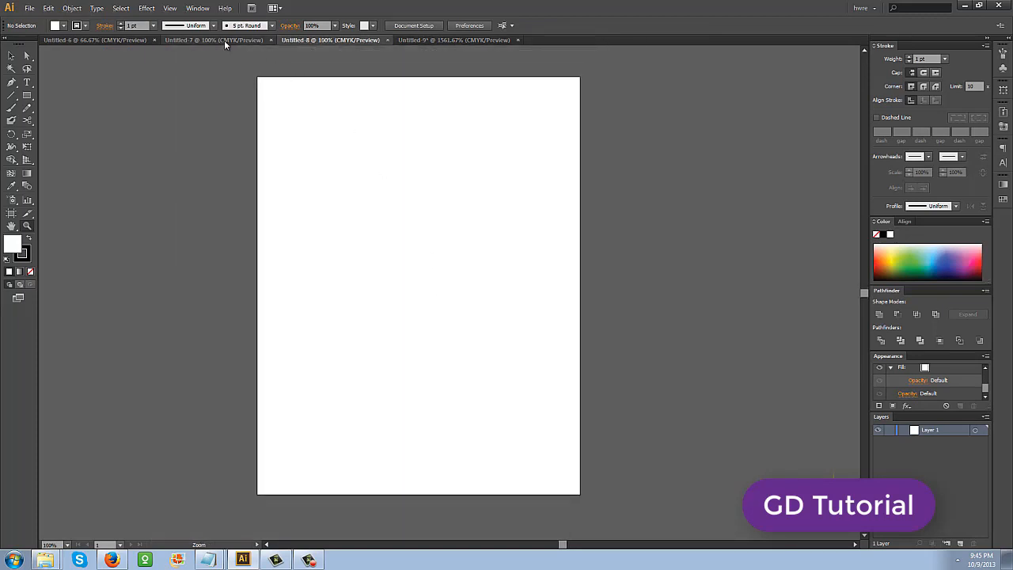
left_click(182, 39)
left_click(110, 39)
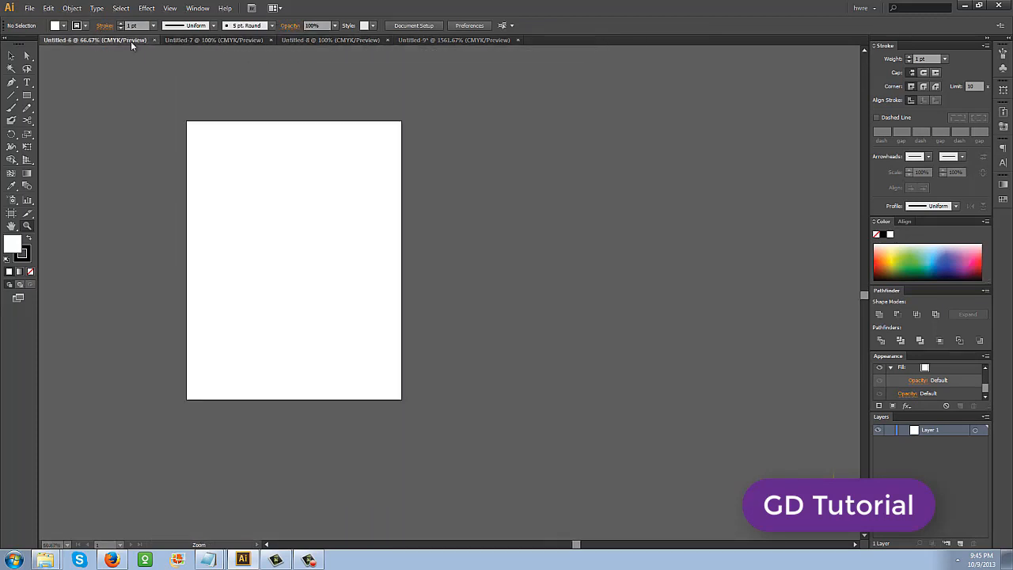
left_click(201, 39)
left_click(114, 39)
left_click(188, 39)
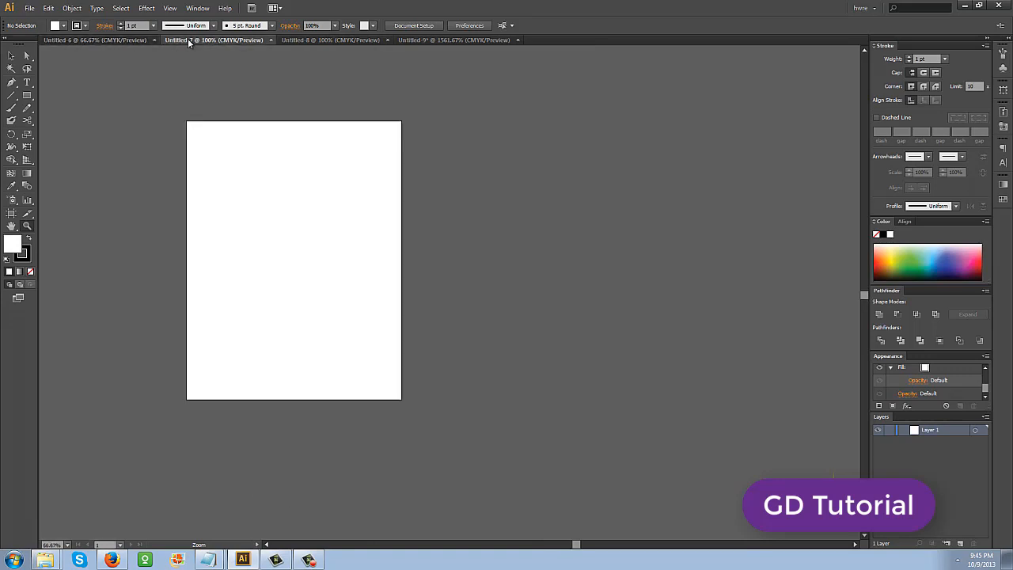
left_click(454, 41)
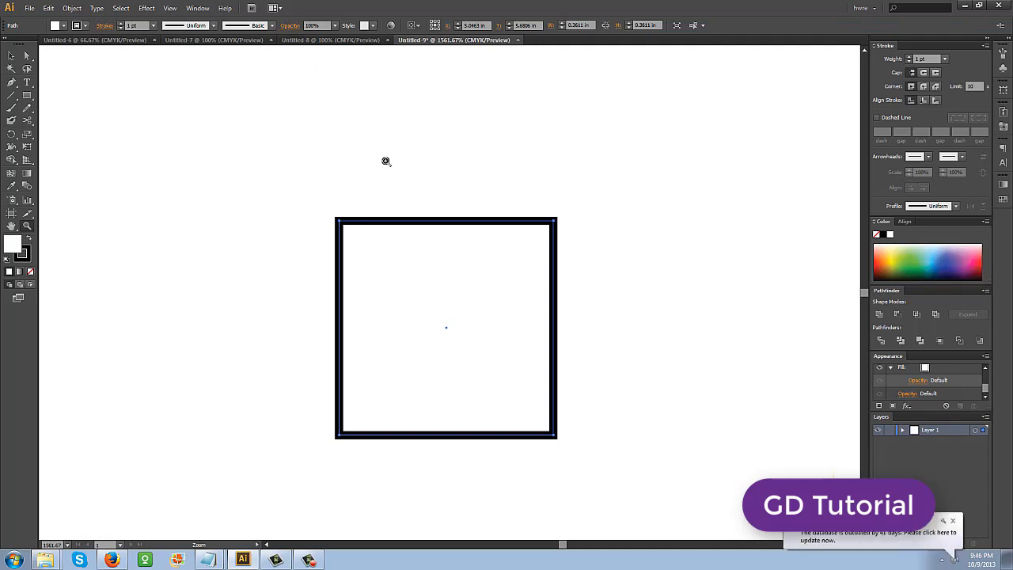
- Zoom Untitled-9 out to 100% to view the small square on the whole page
left_click(403, 236, "alt")
left_click(454, 276, "alt")
left_click(434, 284, "alt")
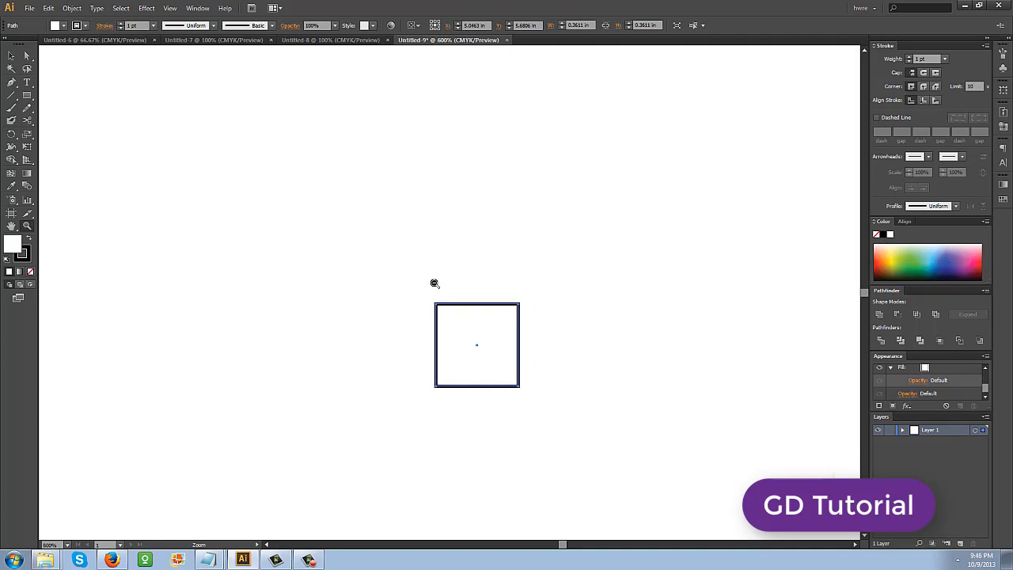
left_click(434, 284, "alt")
left_click(435, 283, "alt")
left_click(434, 283, "alt")
left_click(435, 283, "alt")
left_click(435, 283, "alt")
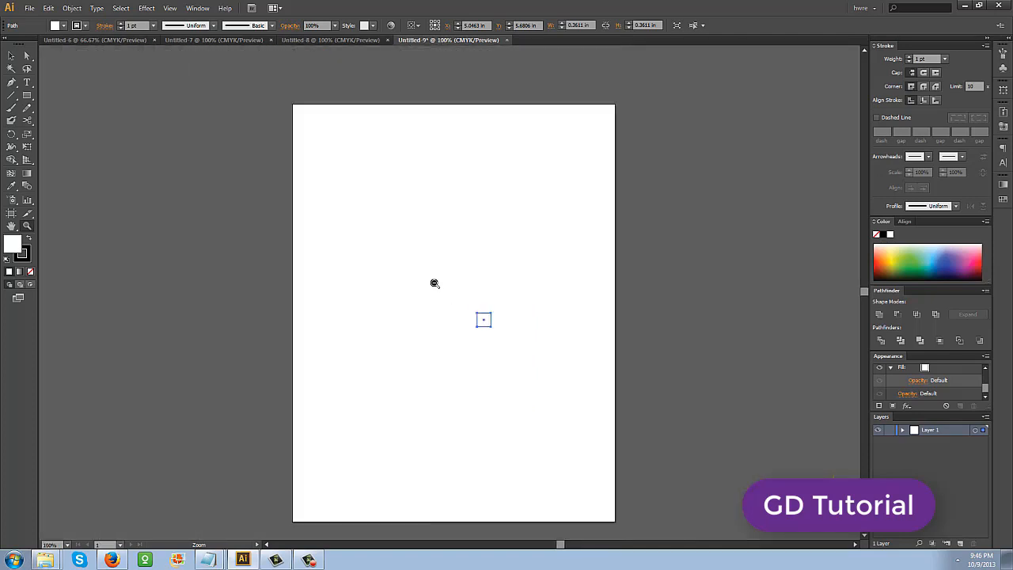
- Arrange all the open documents as tiles so that they share the workspace
left_click(198, 9)
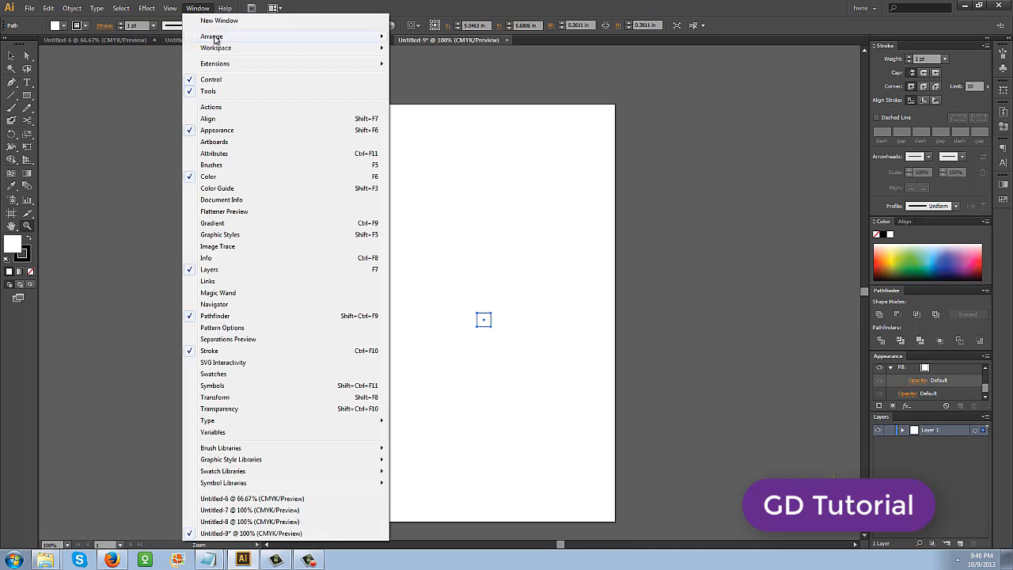
mouse_move(216, 39)
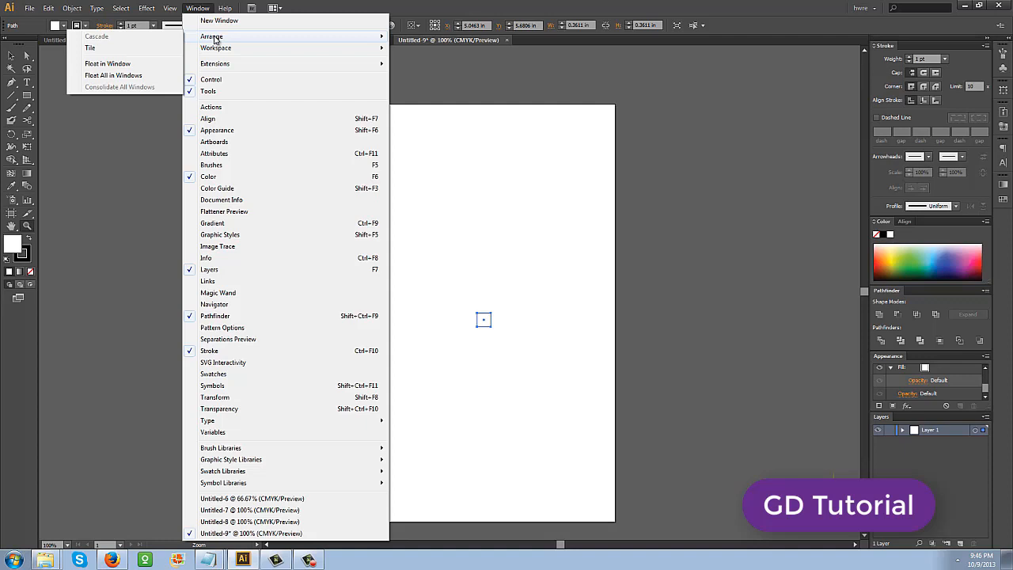
left_click(148, 48)
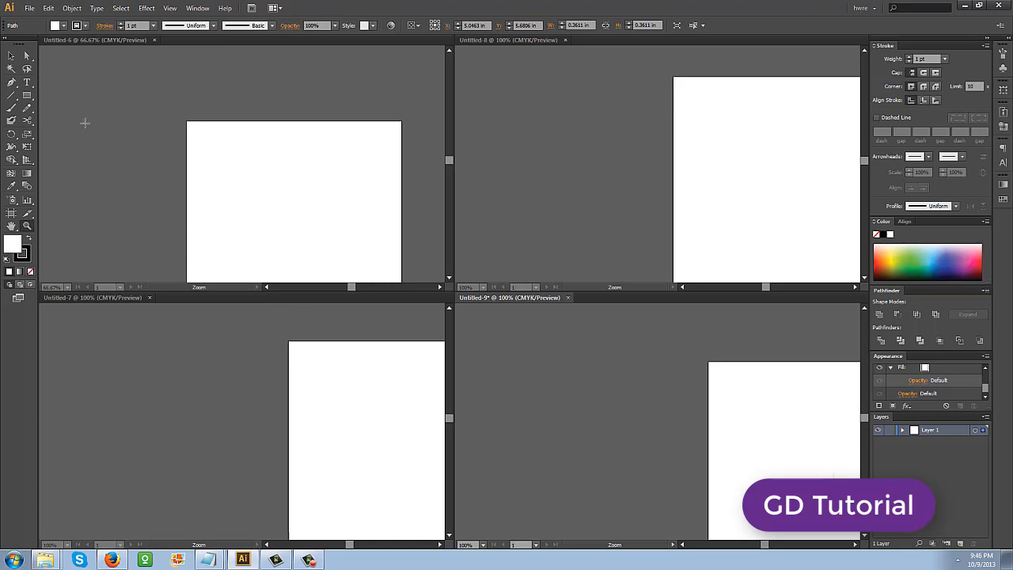
- Collapse the expanded panel dock to icons, and activate the four tiled documents one after another with the Selection tool
left_click(11, 56)
left_click(142, 62)
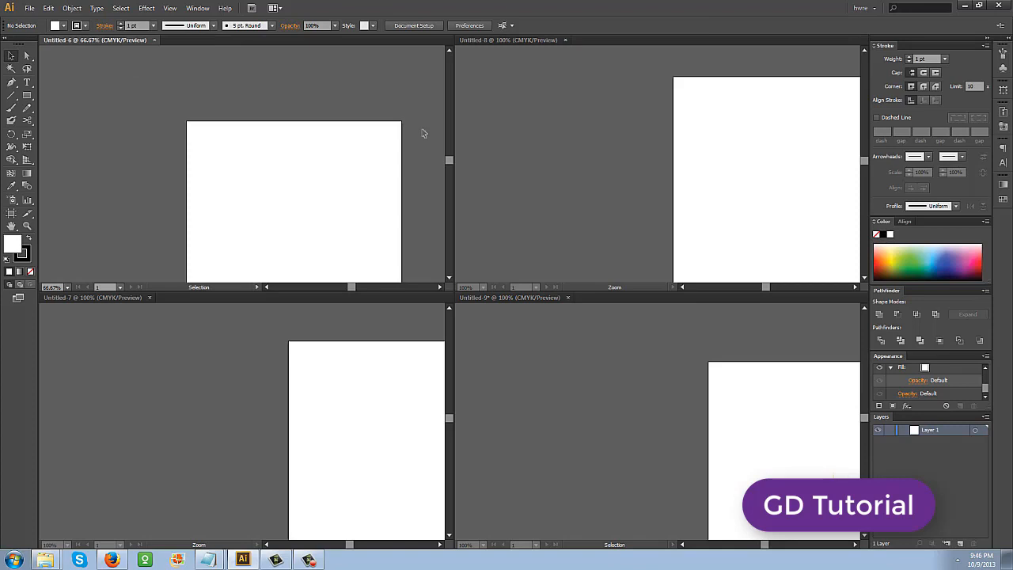
left_click(985, 42)
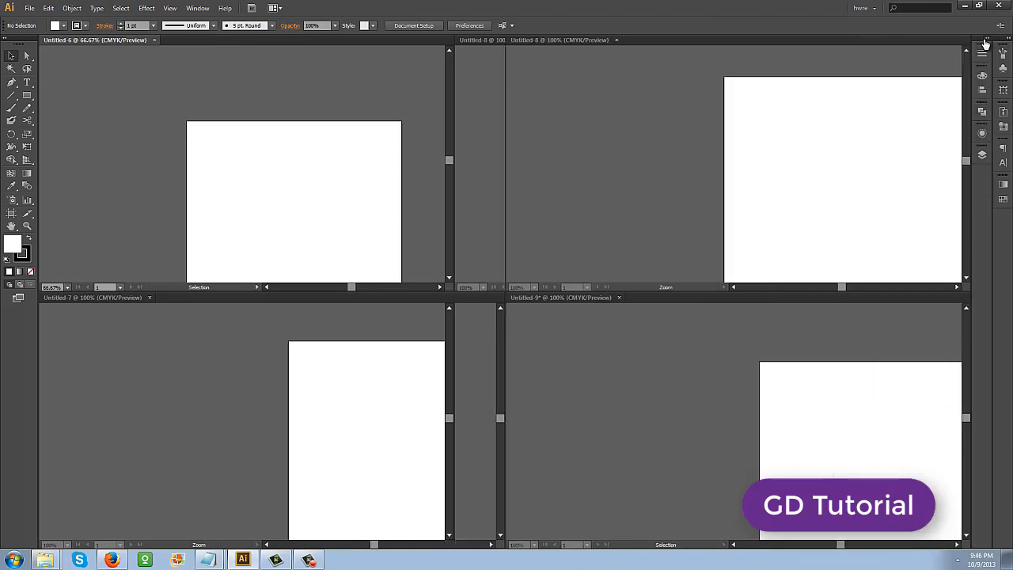
left_click(644, 146)
left_click(627, 394)
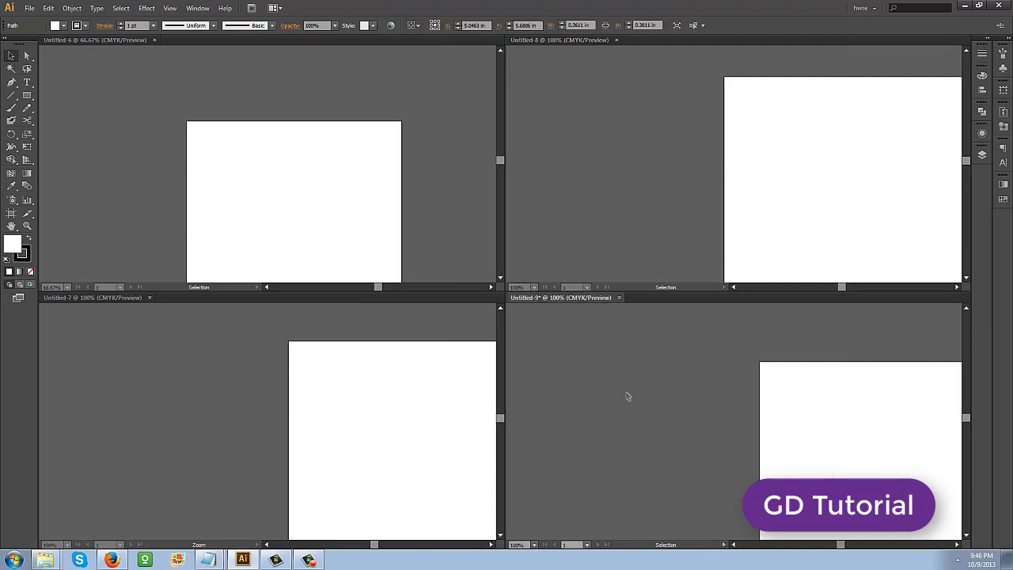
left_click(405, 325)
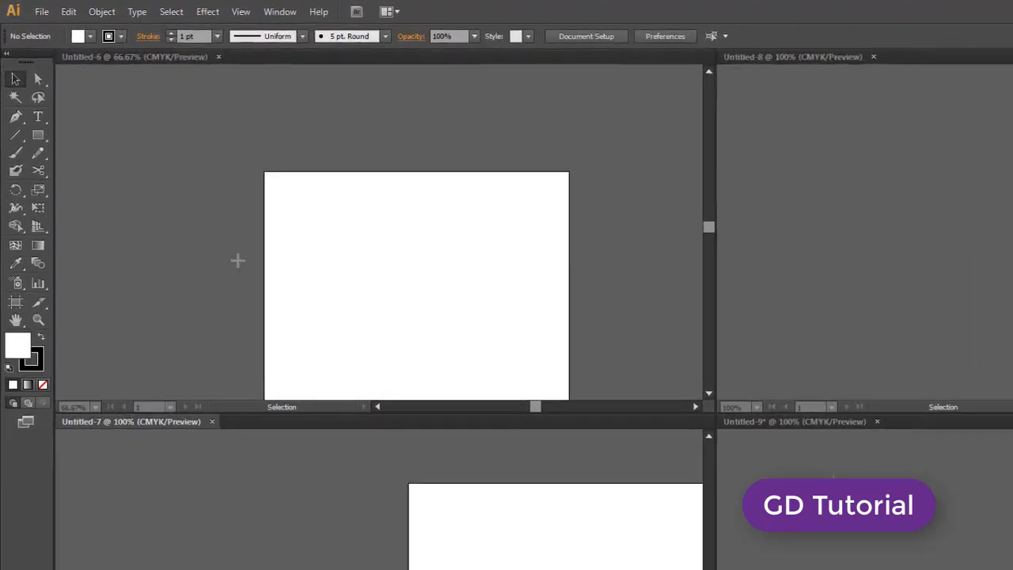
- Swap the fill and stroke colours in Untitled-6, and make Untitled-7 the active document
left_click(102, 168)
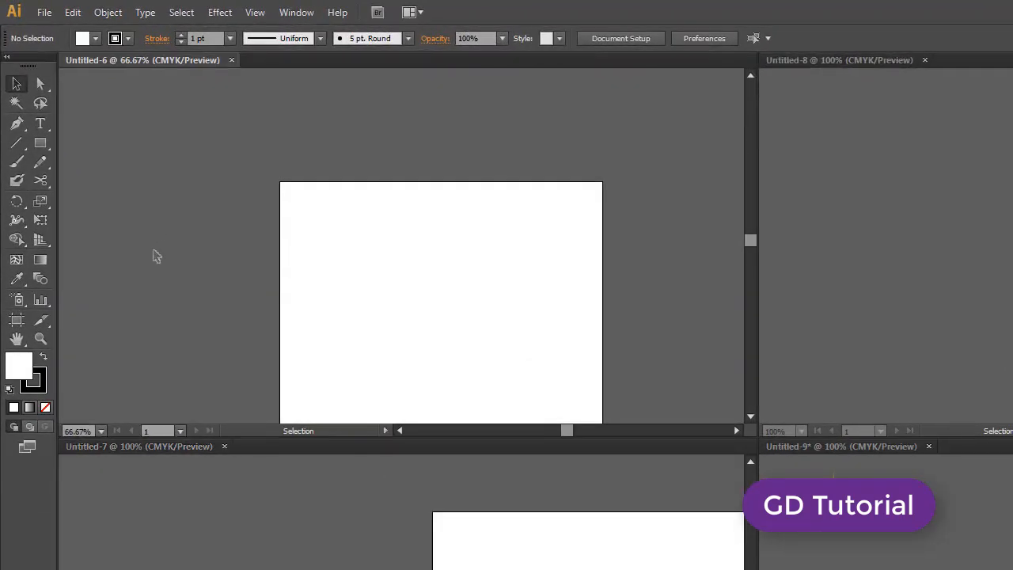
left_click(43, 356)
left_click(170, 558)
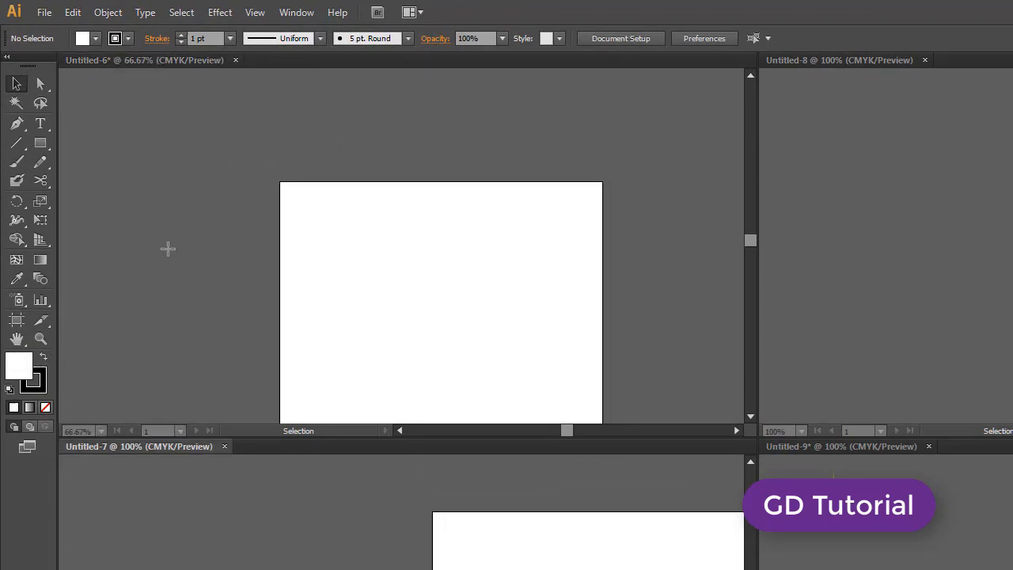
left_click(12, 83)
left_click(147, 266)
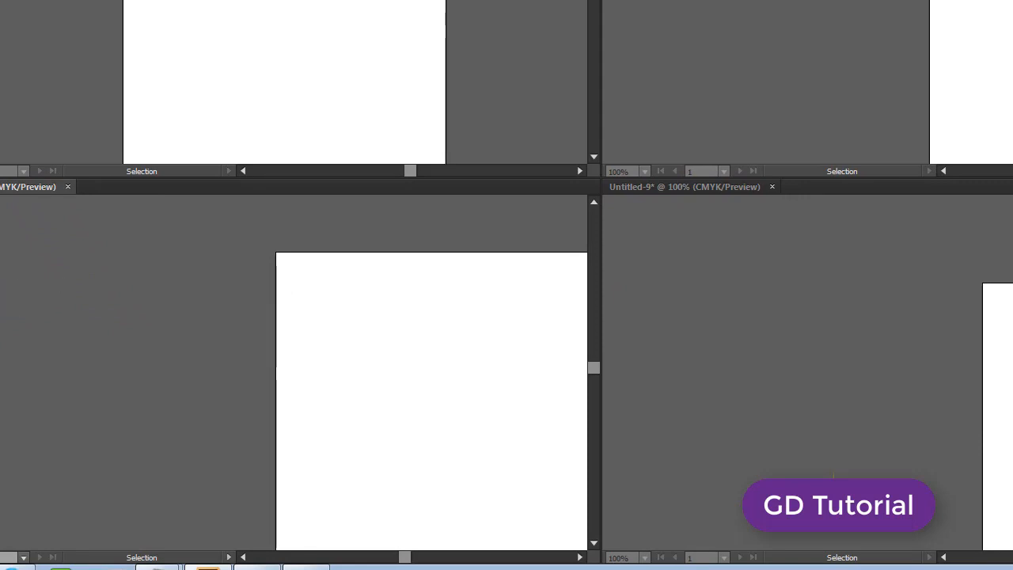
- Set the fill colour to a medium green in Untitled-7 using the Color Picker
double_click(6, 235)
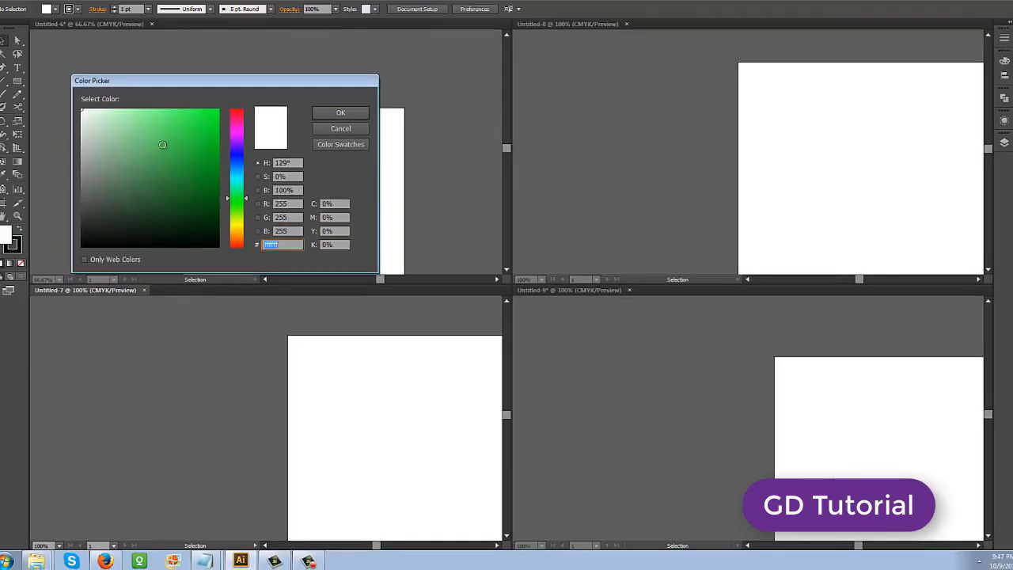
left_click(192, 126)
left_click(360, 131)
- Draw a green rectangle about 0.19 in wide and 0.22 in high on the Untitled-7 page
key("z")
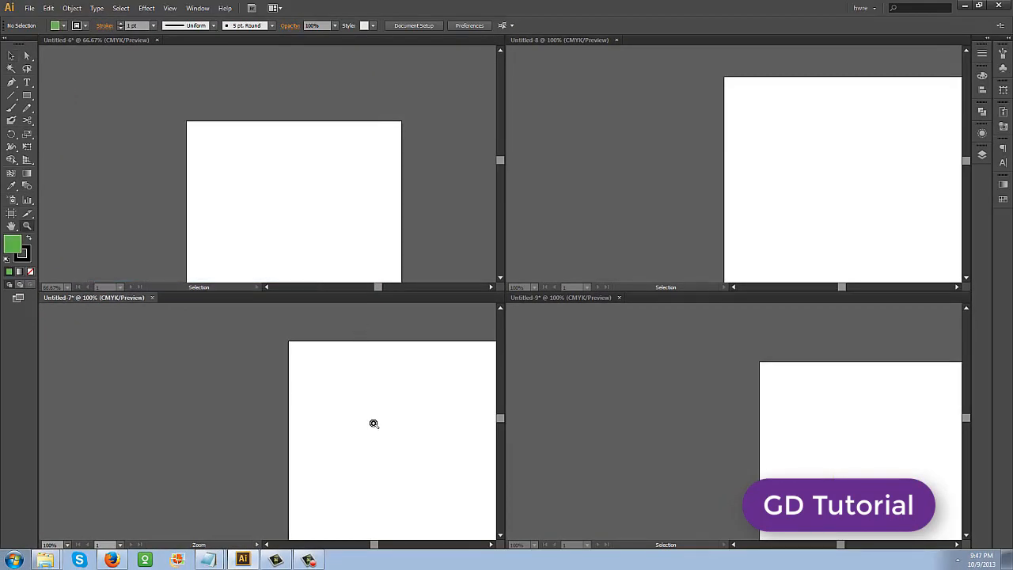
left_click(373, 423)
left_click(373, 422)
left_click(27, 95)
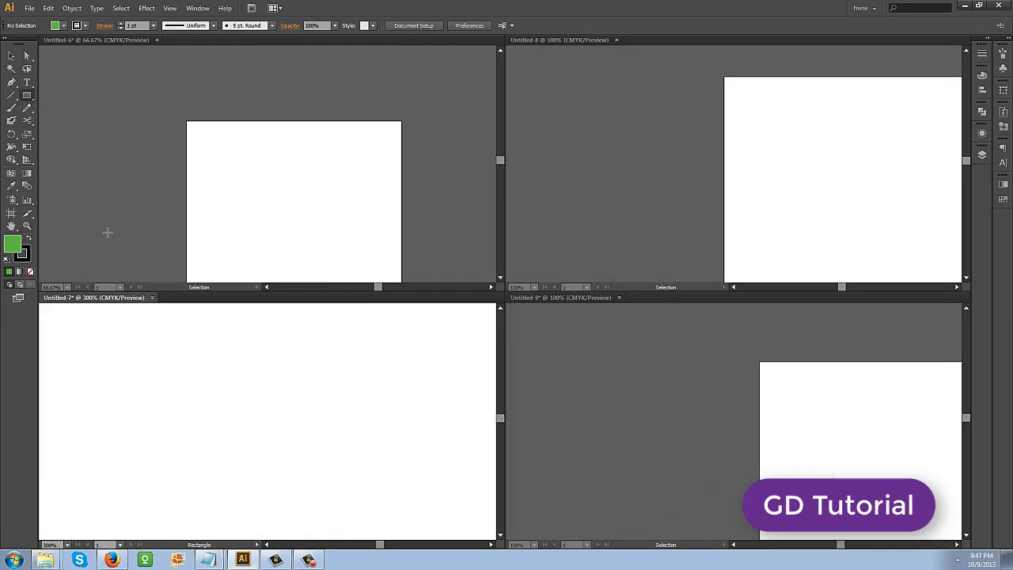
left_click_drag(144, 369, 167, 394)
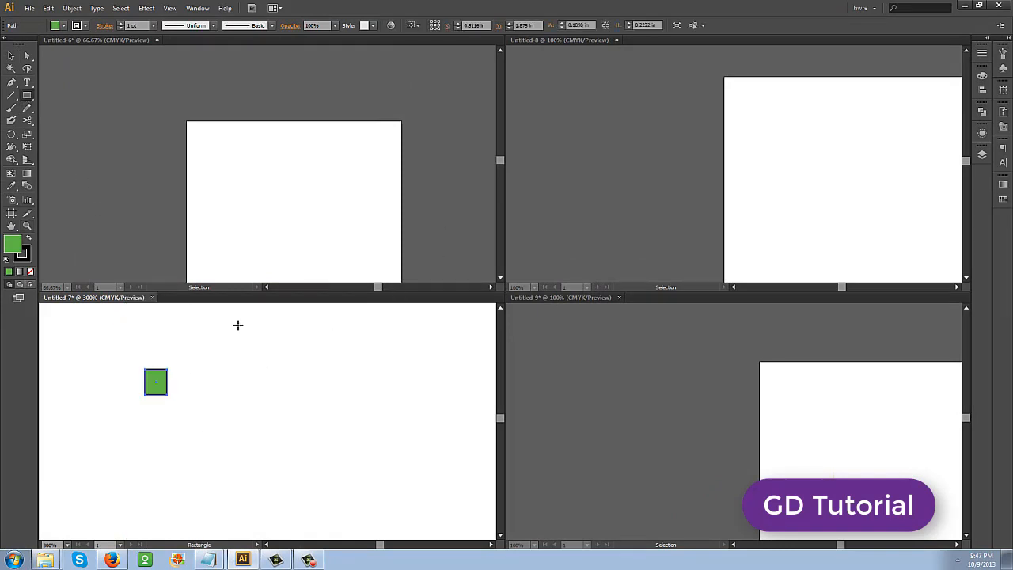
- Move the green rectangle closer to the middle of the Untitled-7 view, and carry a copy of it onto the Untitled-6 page
left_click(12, 55)
left_click_drag(156, 383, 323, 430)
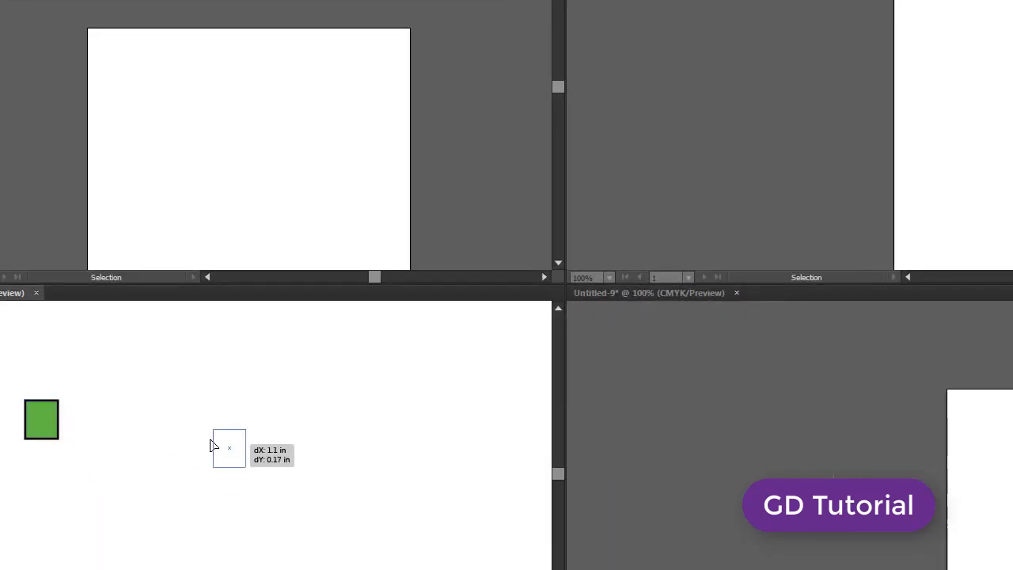
left_click_drag(290, 489, 233, 198)
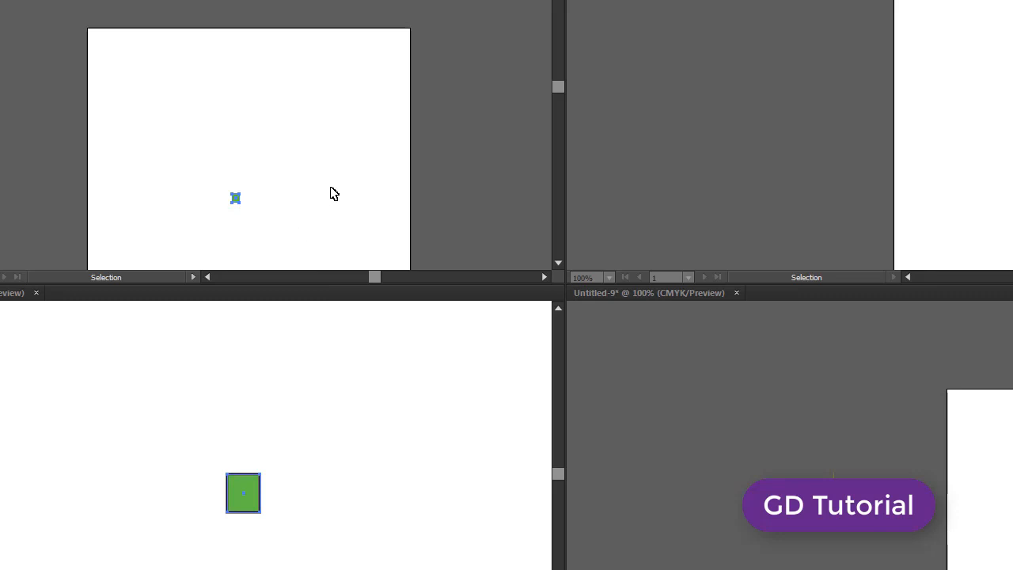
- View the Untitled-6 page at a lower magnification, with its bottom edge inside the tiled window
key("z")
left_click(296, 164, "alt")
key("space")
left_click_drag(151, 109, 144, 74)
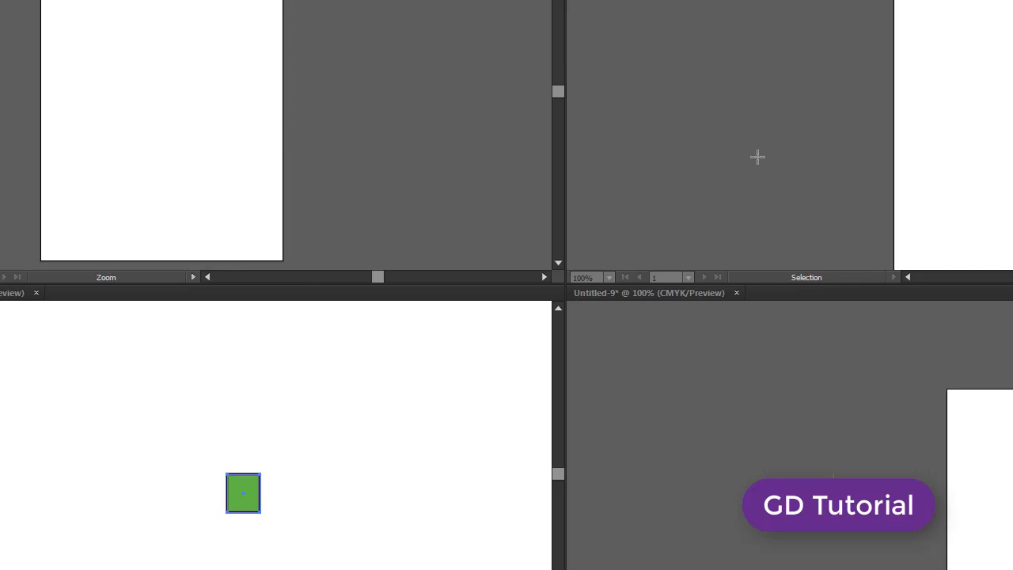
- Place a copy of the green rectangle from Untitled-7 on the Untitled-8 page, and deselect it
key("z")
key("space")
left_click_drag(915, 183, 696, 88)
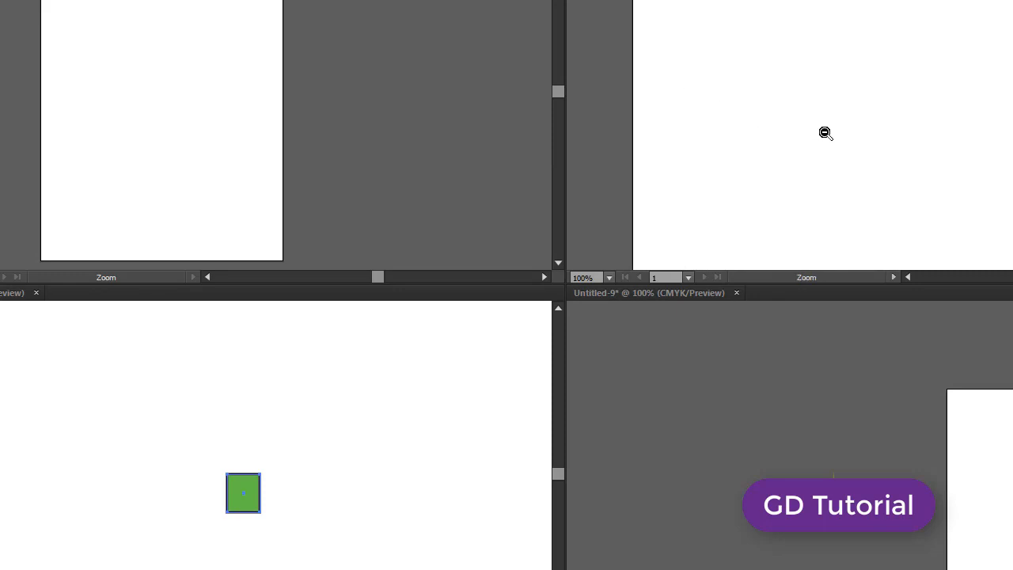
left_click(861, 123, "alt")
left_click(930, 129, "alt")
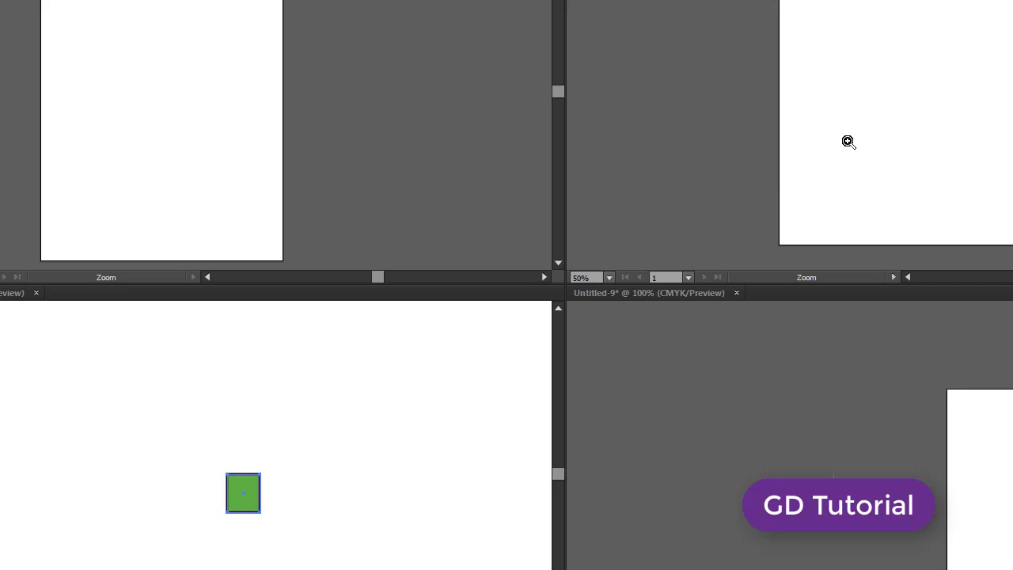
key("v")
key("z")
key("v")
left_click(687, 133)
key("z")
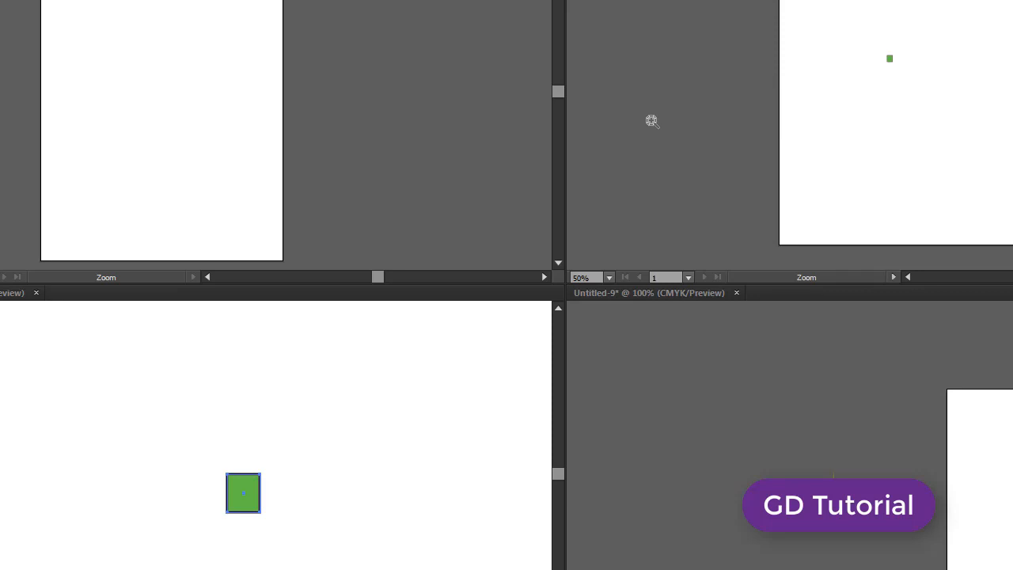